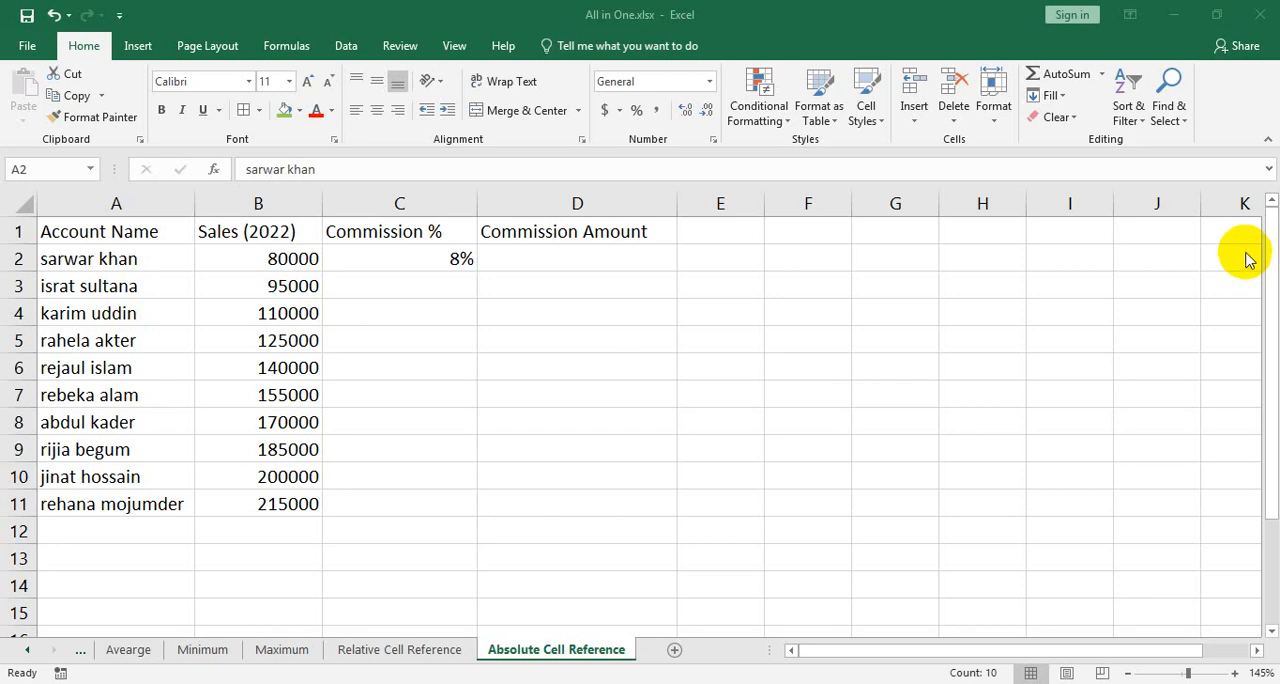
click(452, 262)
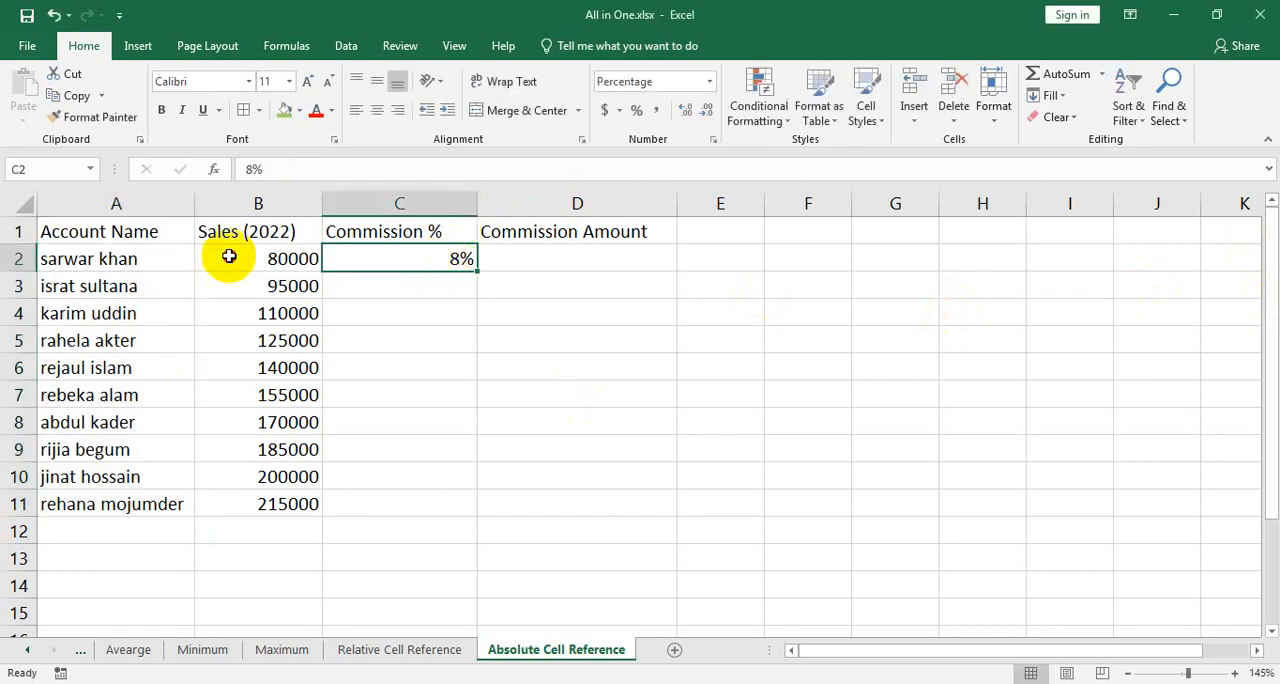
drag(229, 258, 277, 501)
click(430, 258)
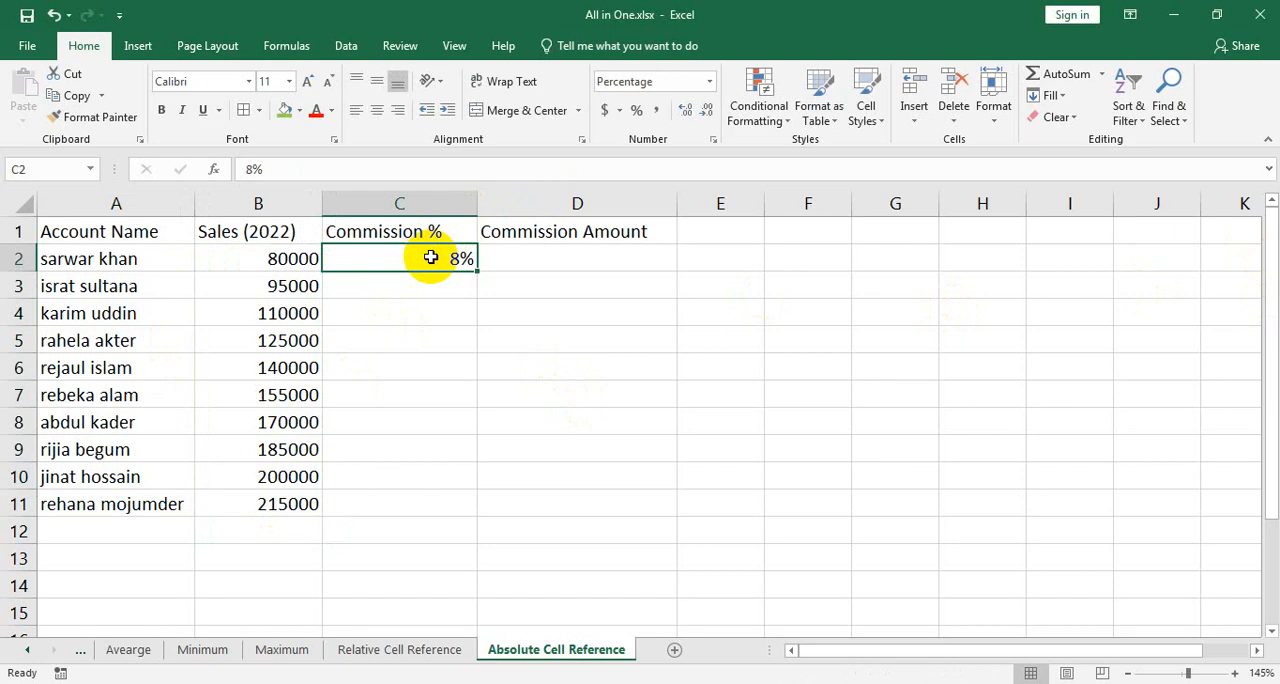
click(538, 262)
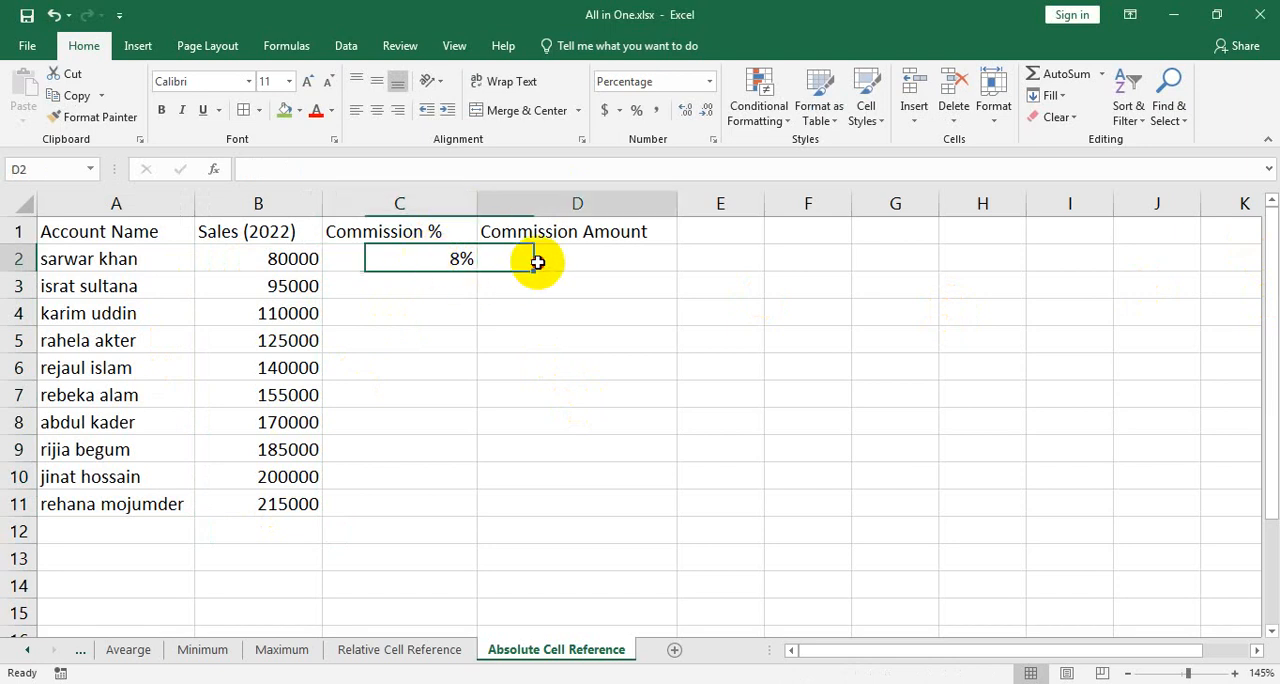
click(421, 266)
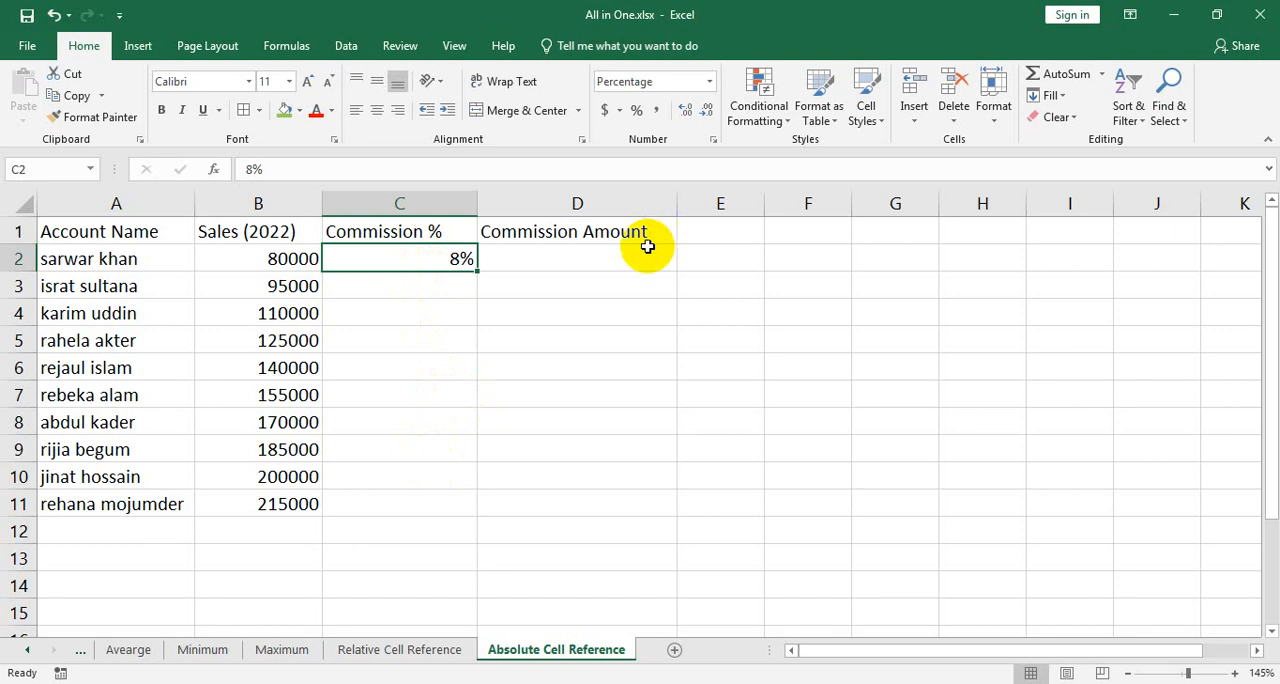
Calculate the first commission amount in D2 with the relative formula =B2*C2
click(610, 253)
text(=)
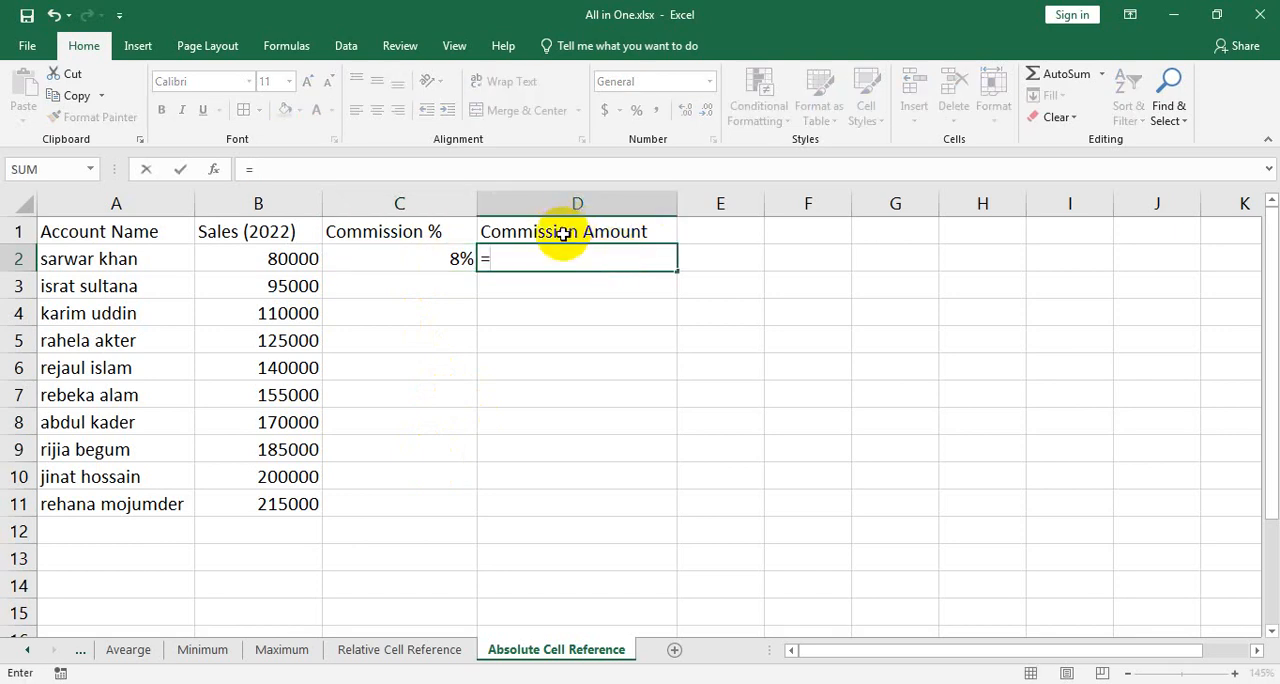
click(251, 263)
text(*)
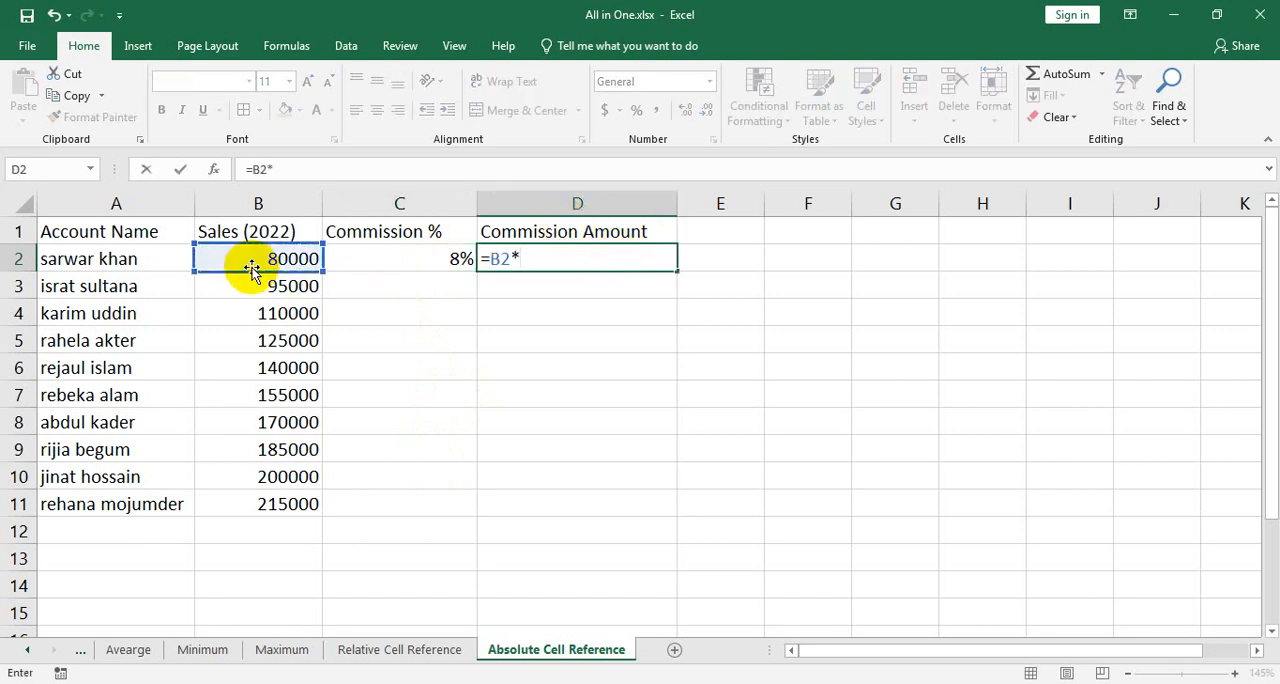
click(457, 261)
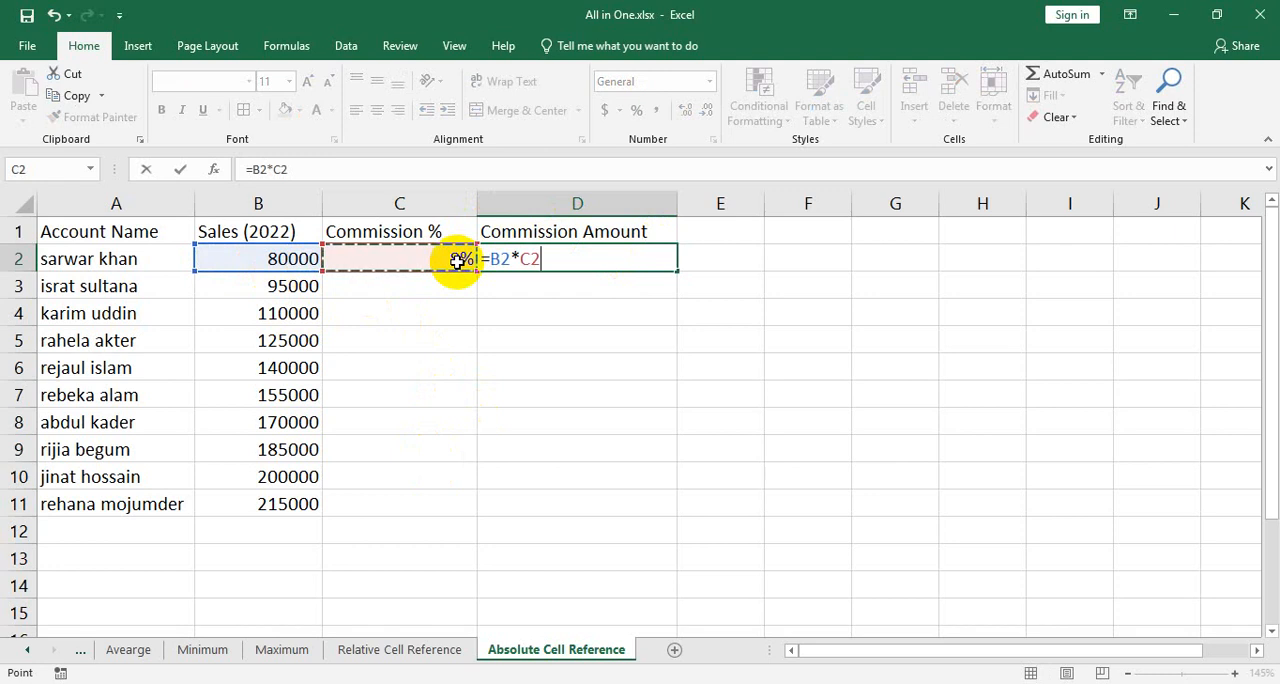
key(Return)
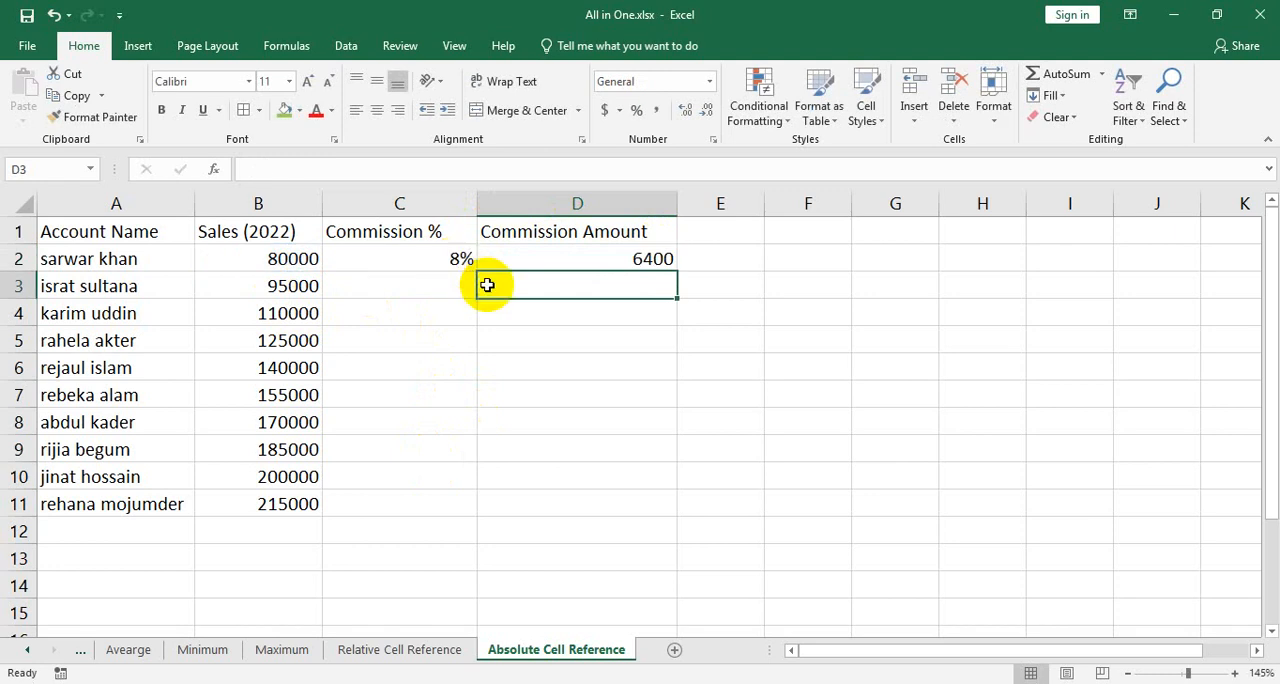
Fill the D2 formula into D3 and inspect which cells the copied formula refers to
click(556, 256)
drag(679, 270, 675, 290)
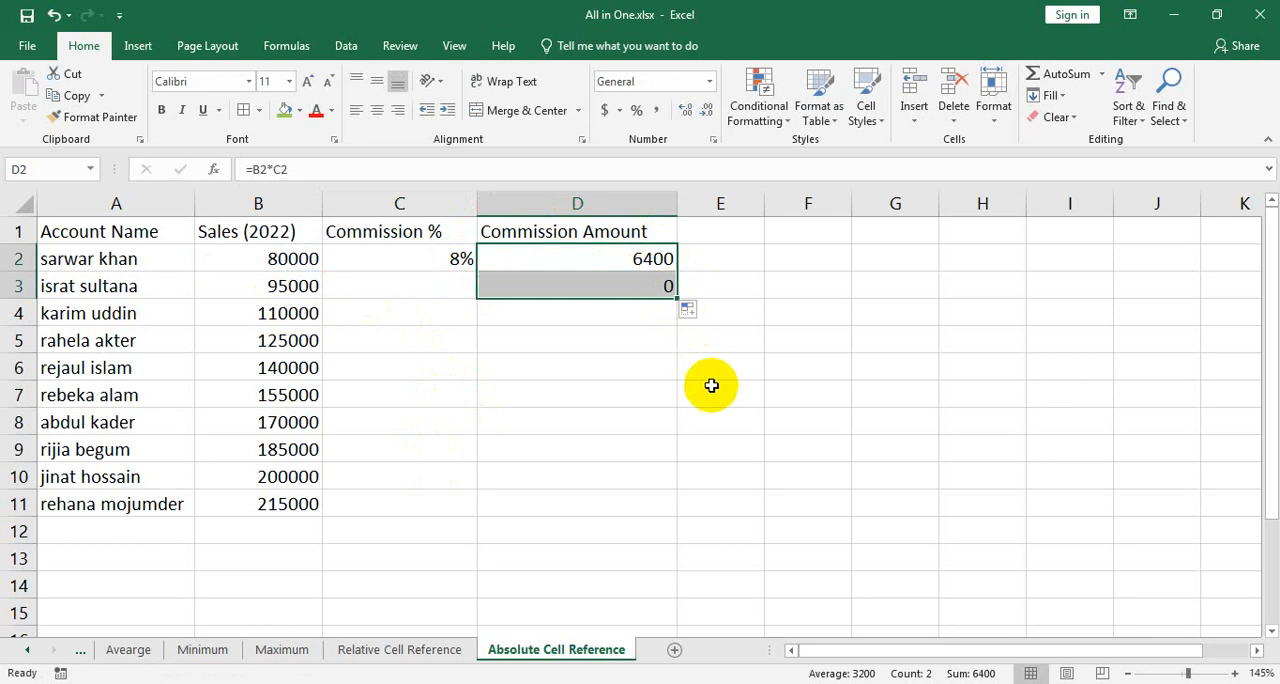
double_click(562, 295)
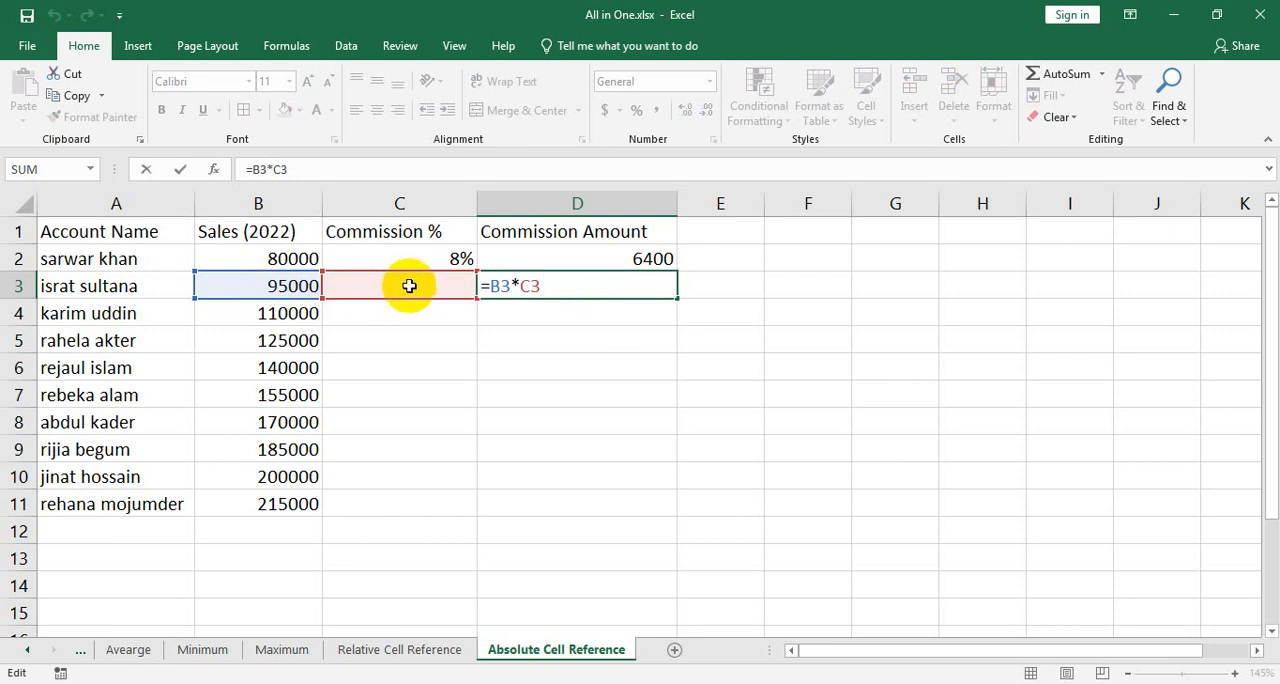
key(Return)
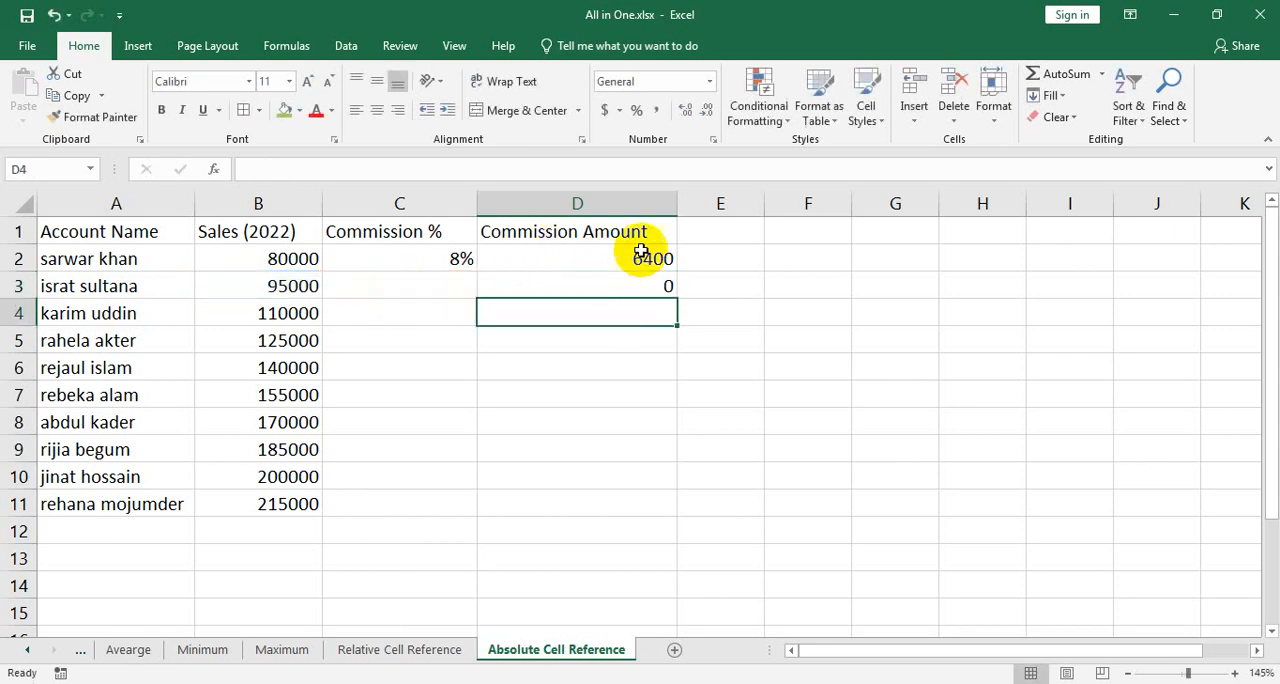
Fill the D2 formula down through D11 and inspect the references of the copied formula in D9
click(648, 257)
drag(683, 268, 654, 502)
click(643, 448)
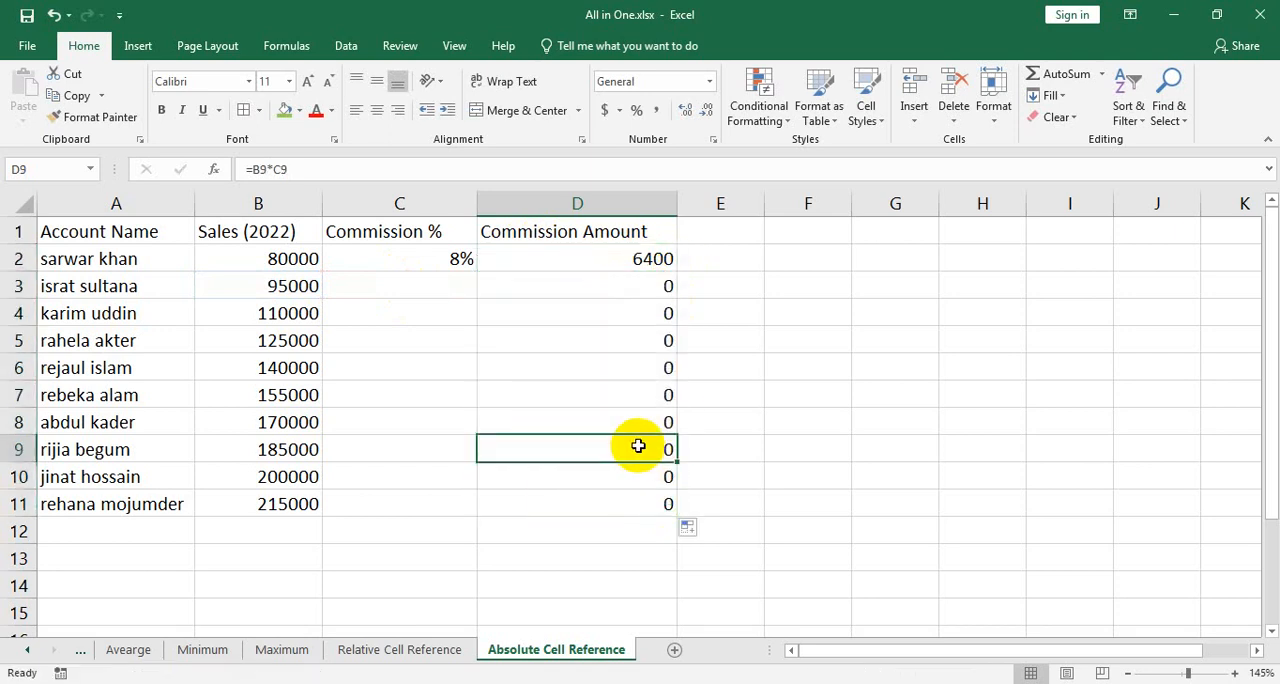
click(290, 450)
click(443, 451)
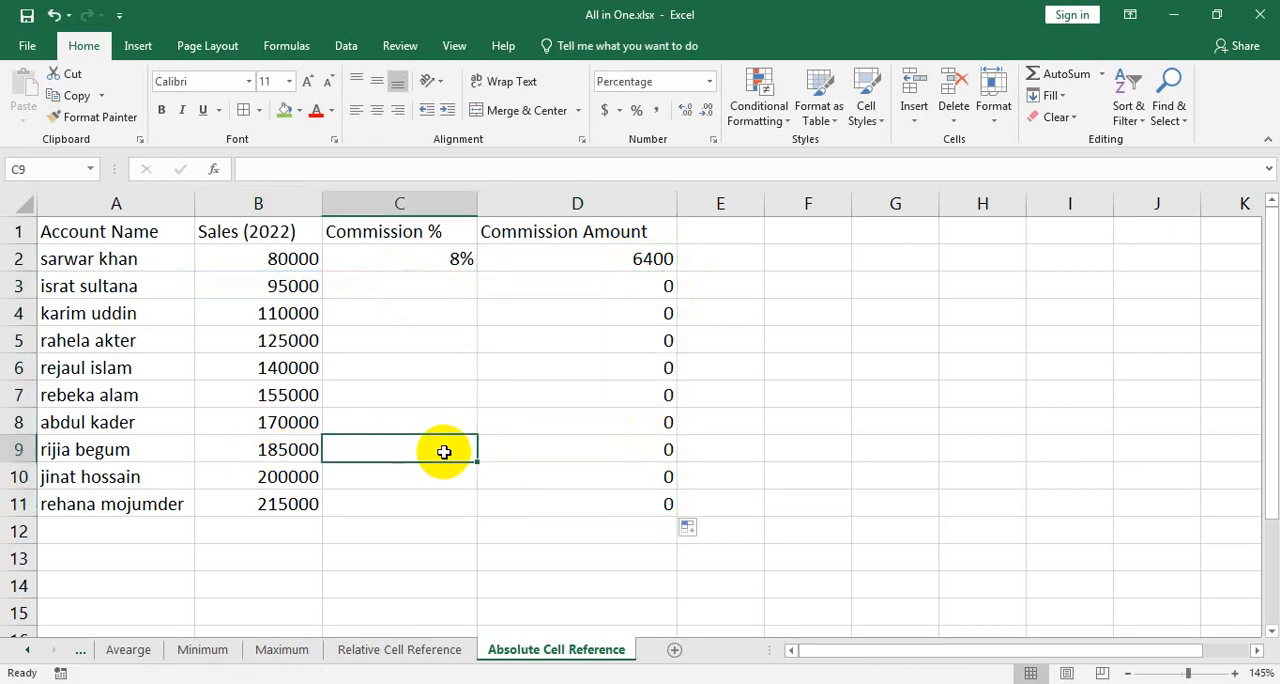
double_click(577, 443)
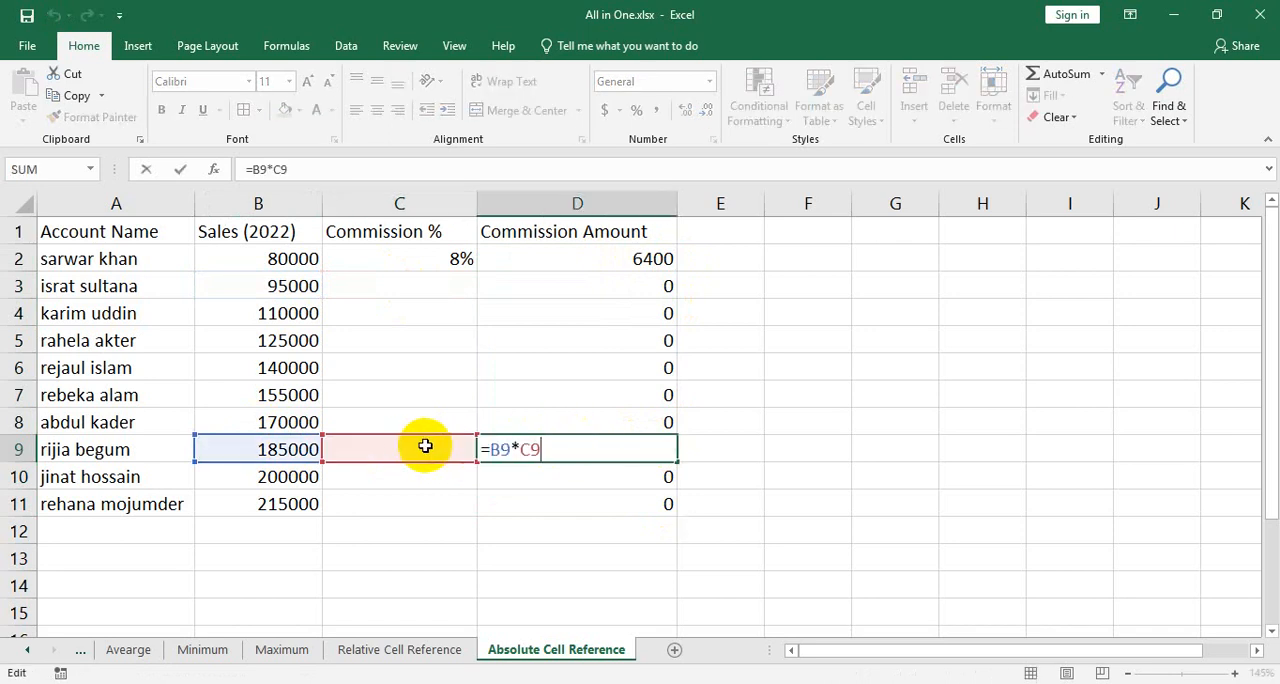
key(Return)
Clear all the commission amount formulas in D2:D11
click(438, 262)
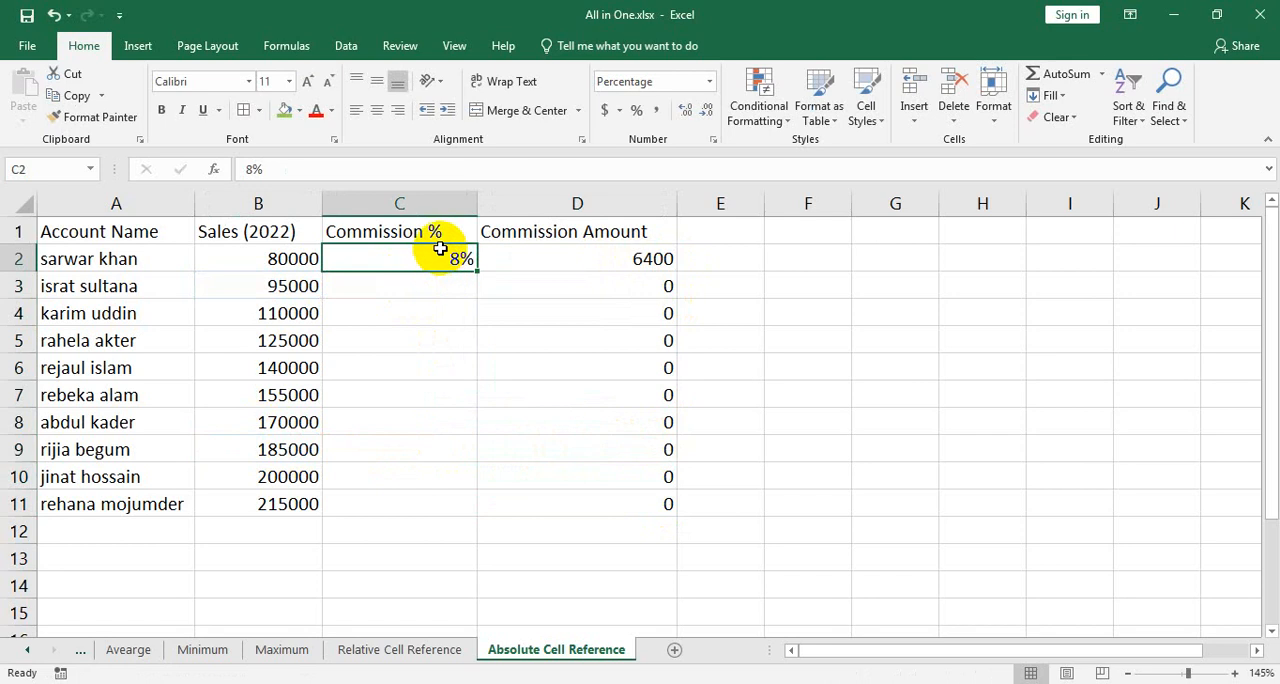
drag(622, 258, 644, 492)
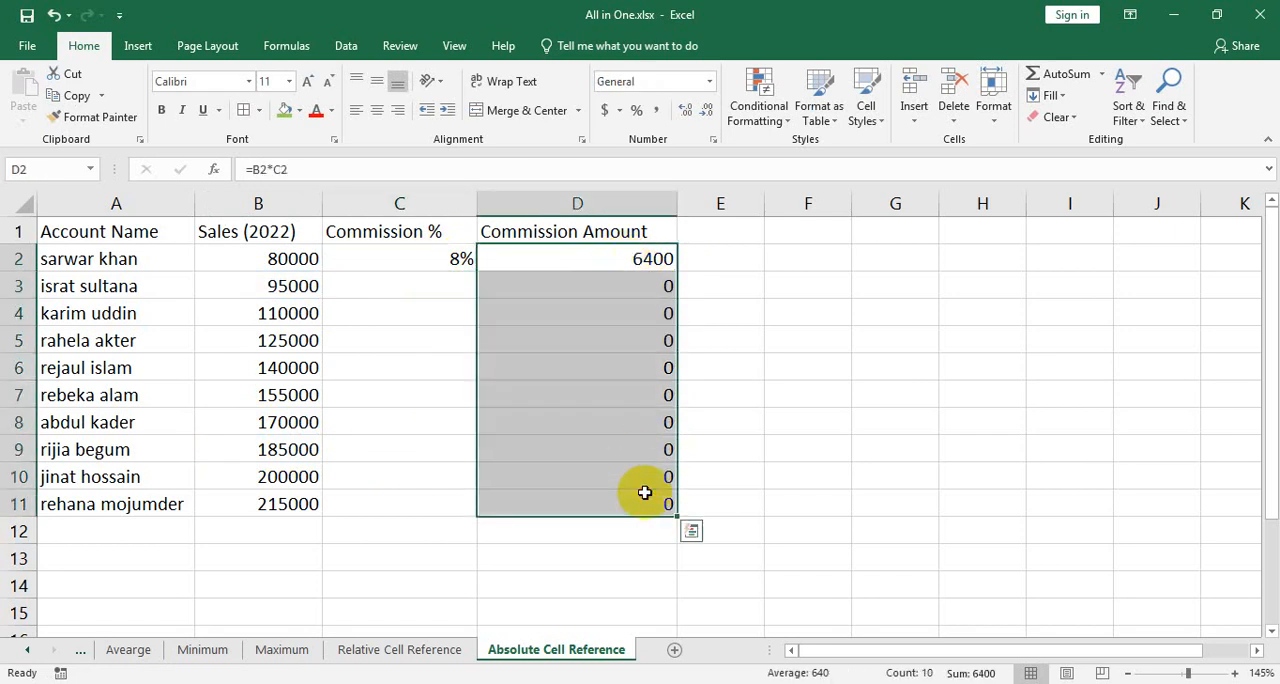
click(453, 257)
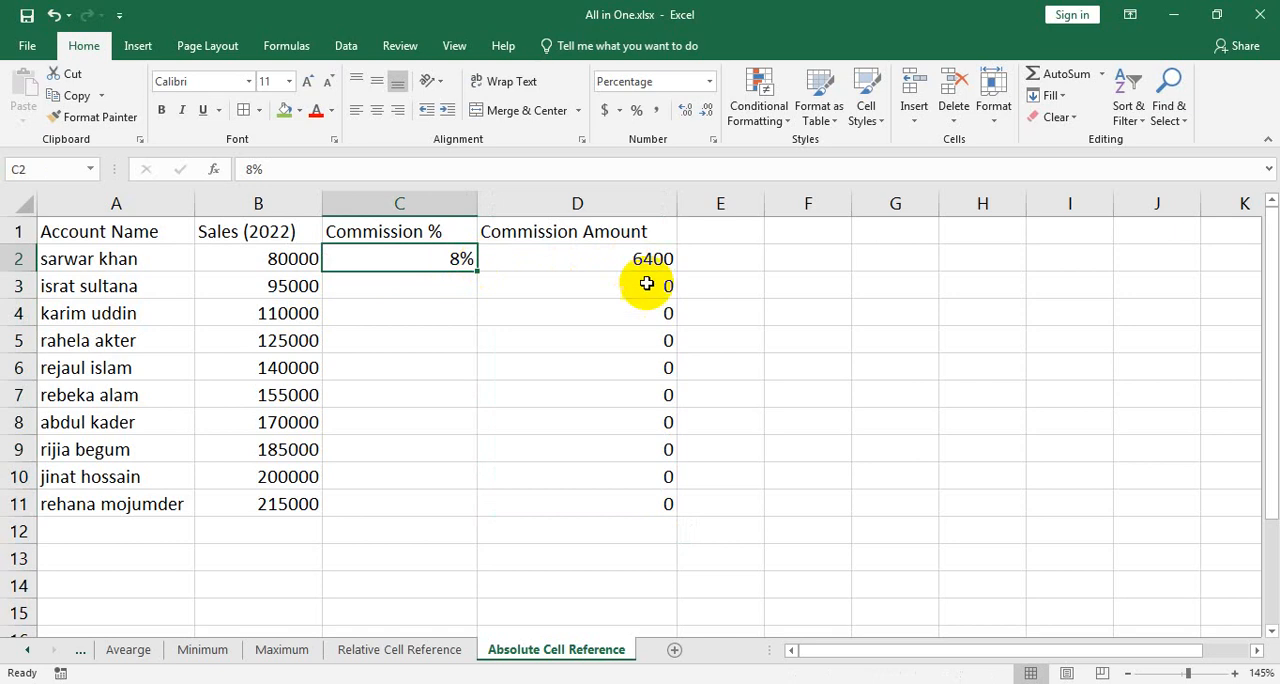
drag(628, 262, 652, 494)
key(Delete)
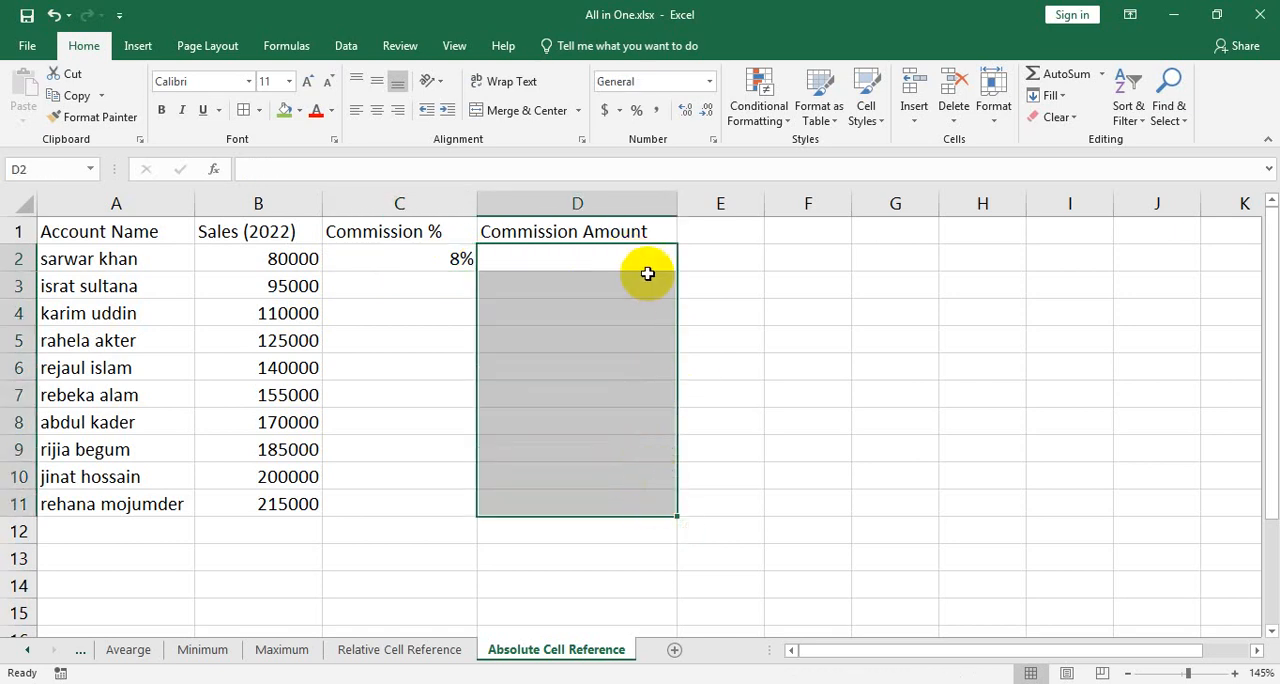
Enter the formula =B2*$C$2 in D2, using an absolute reference to the commission rate cell
click(649, 259)
text(=)
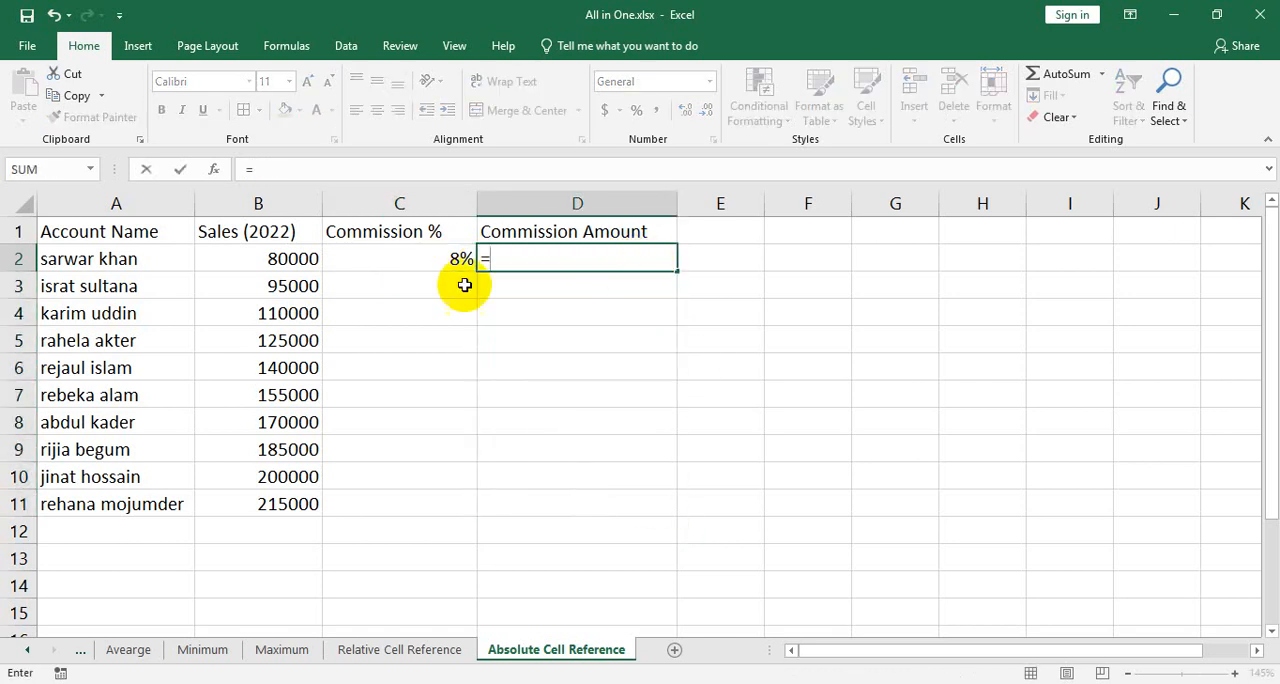
click(244, 257)
text(*)
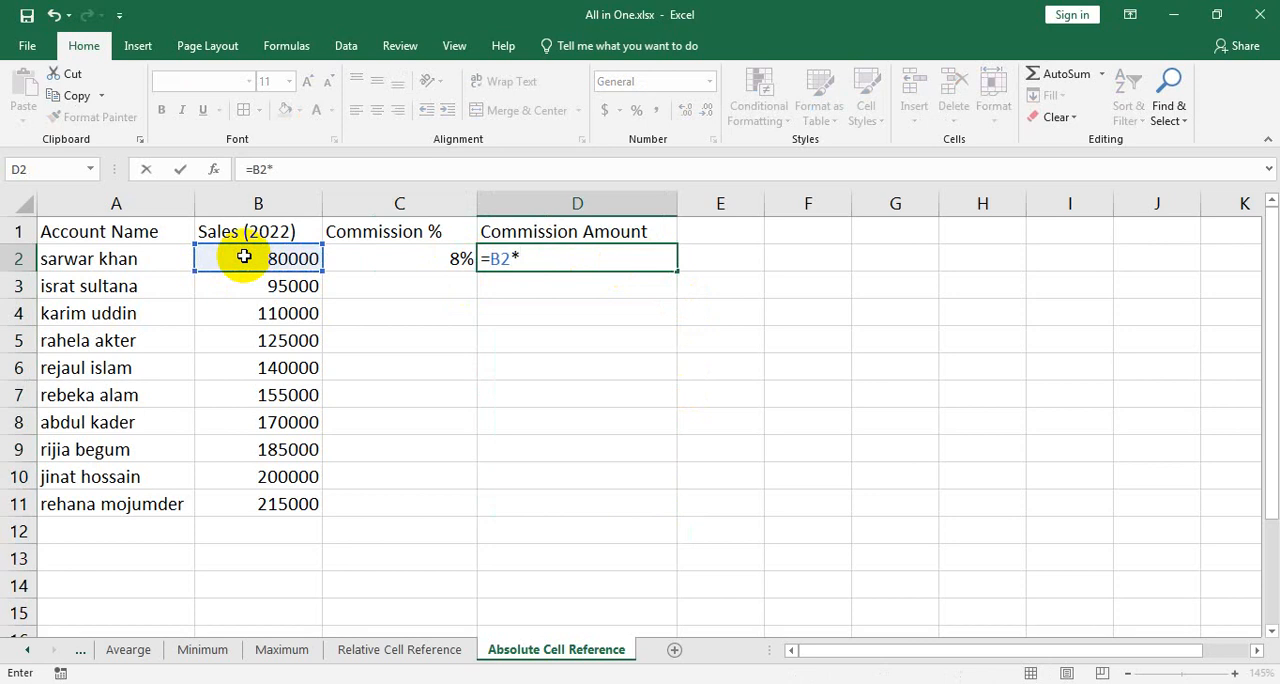
click(418, 262)
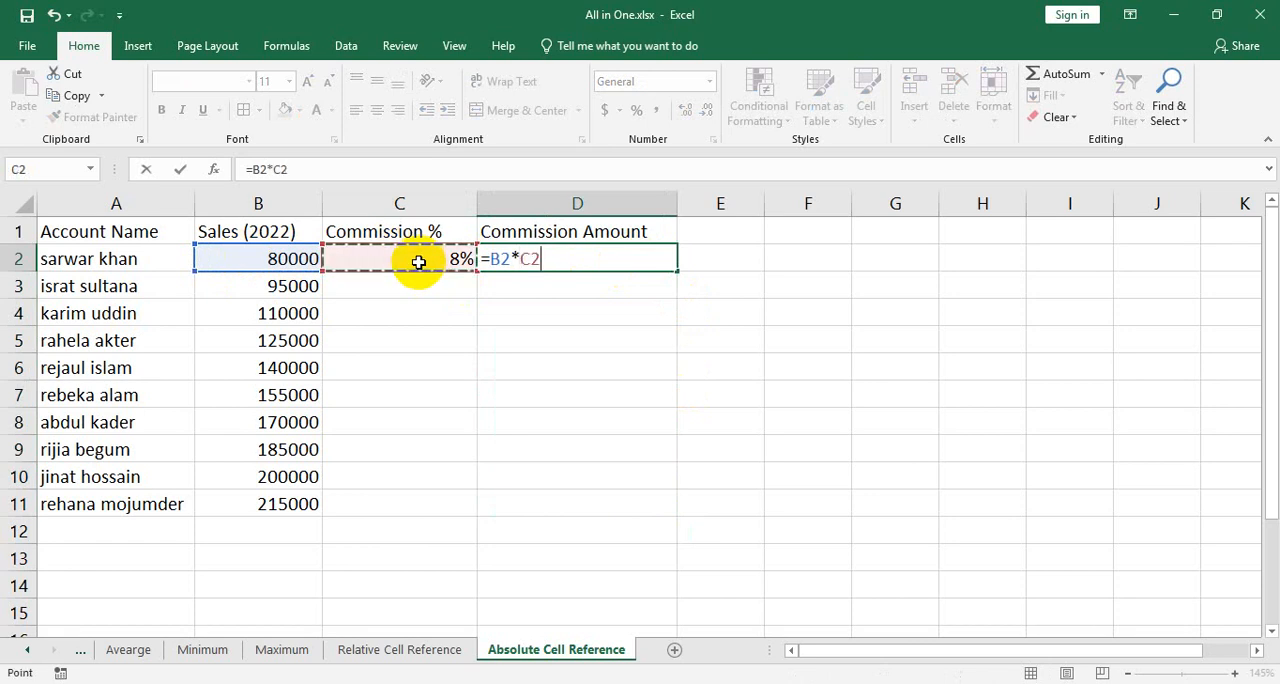
key(Left)
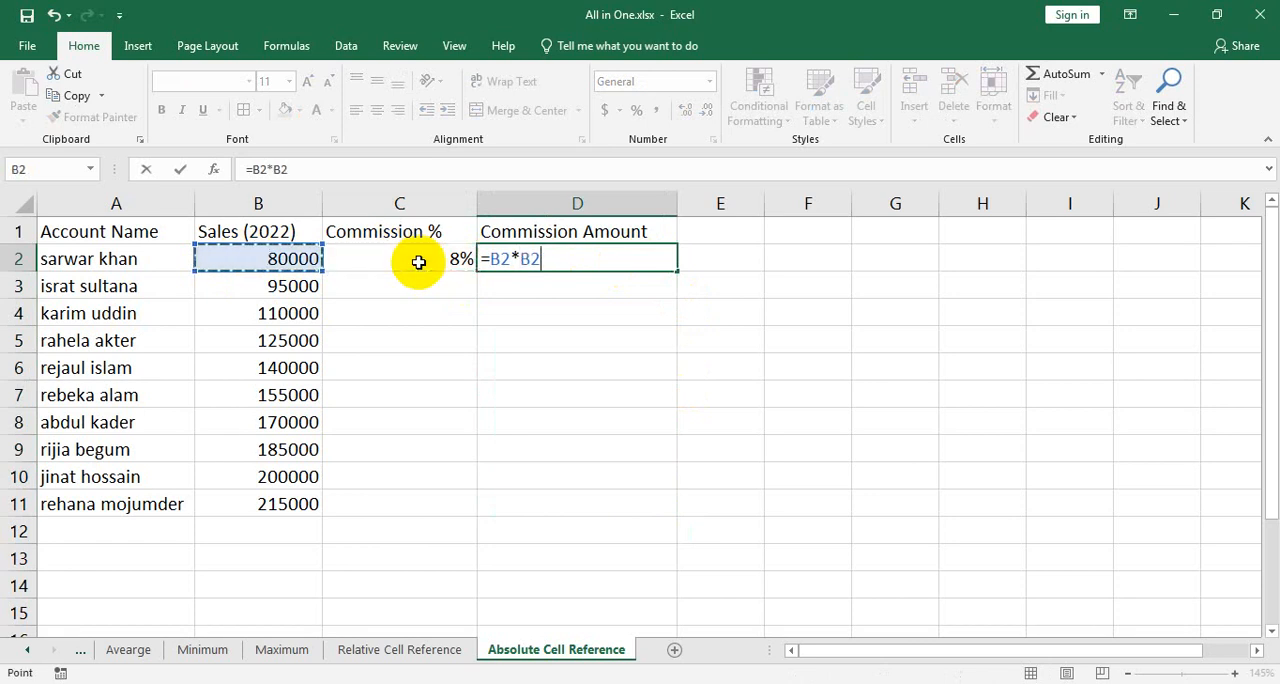
click(426, 262)
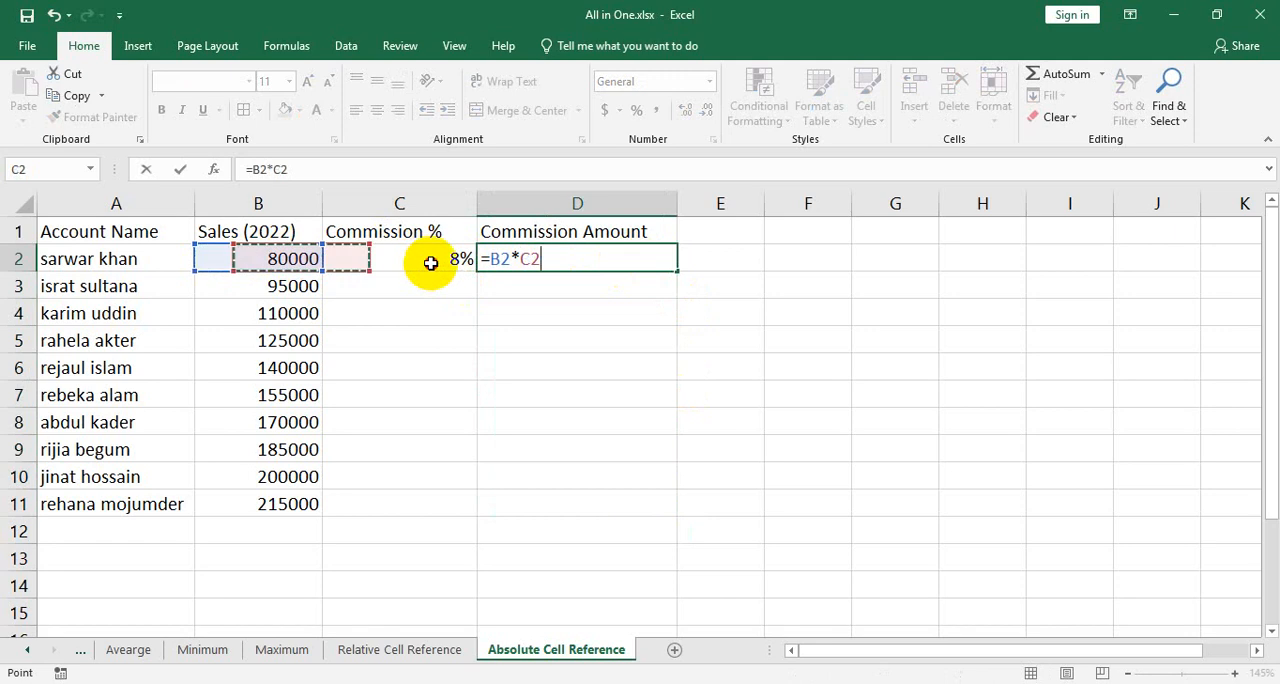
click(522, 259)
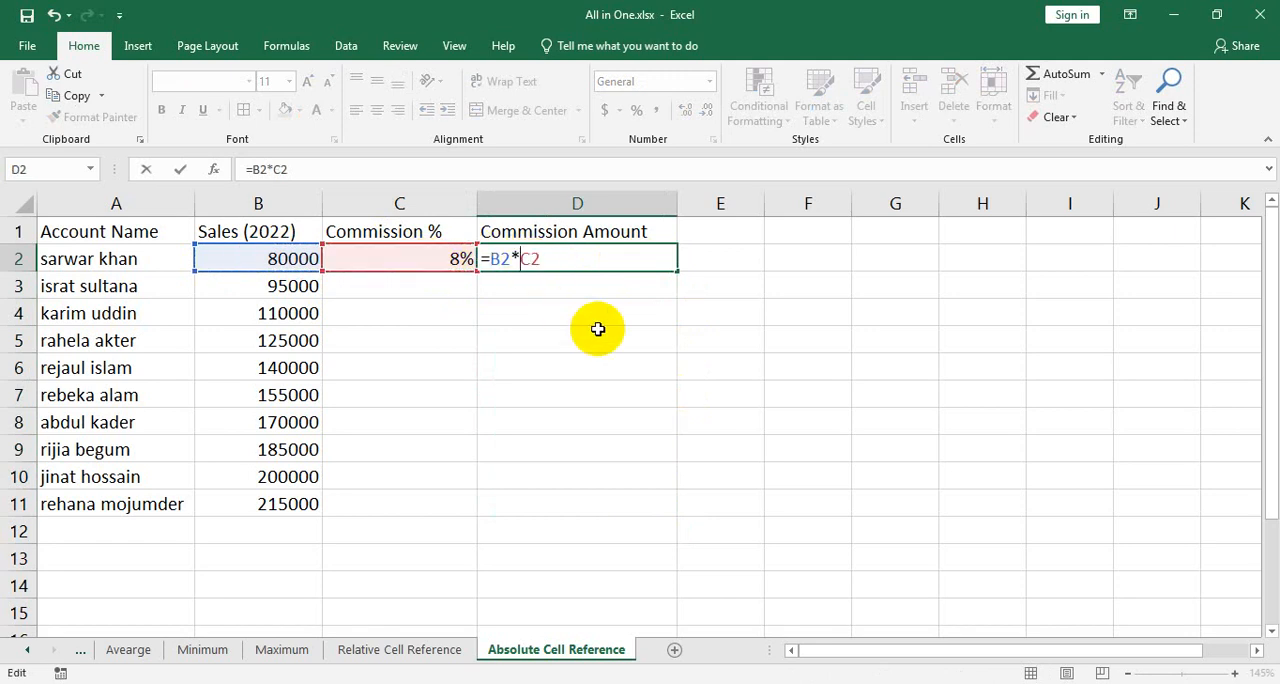
text($C$)
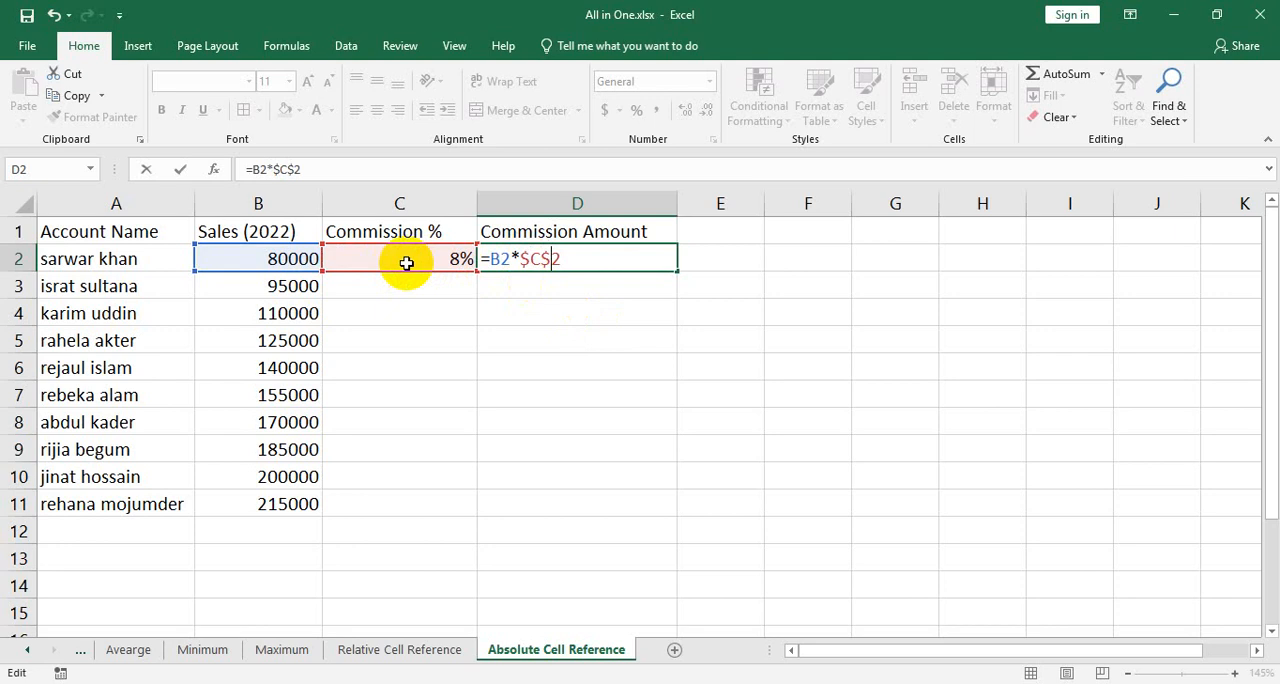
key(Return)
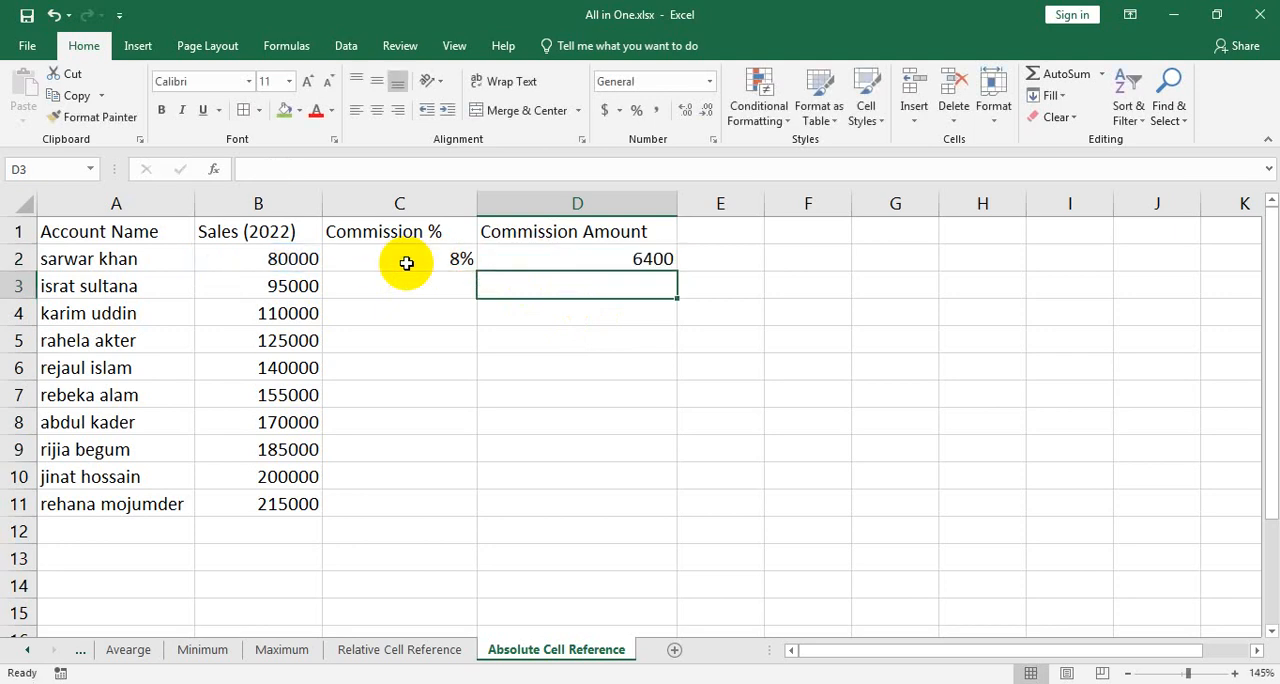
Fill the absolute-reference formula from D2 down to D11 and inspect the copied formula in D9
click(545, 260)
drag(677, 271, 675, 510)
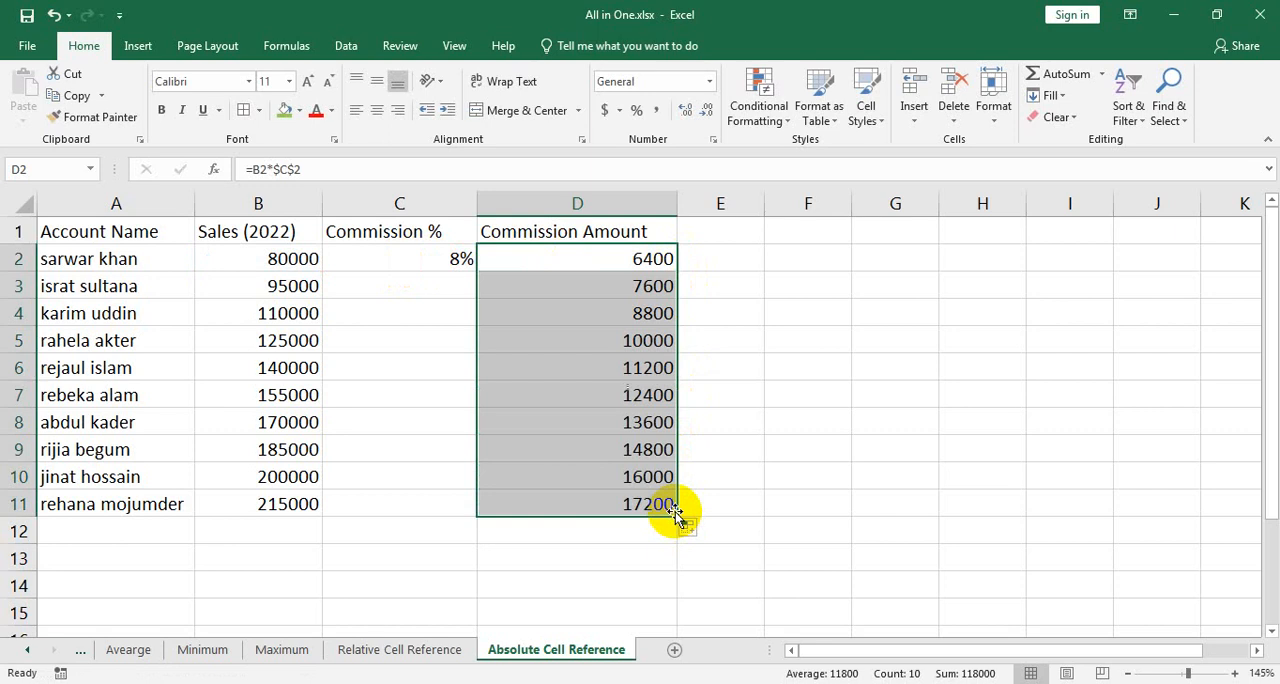
click(625, 432)
key(ctrl+Down)
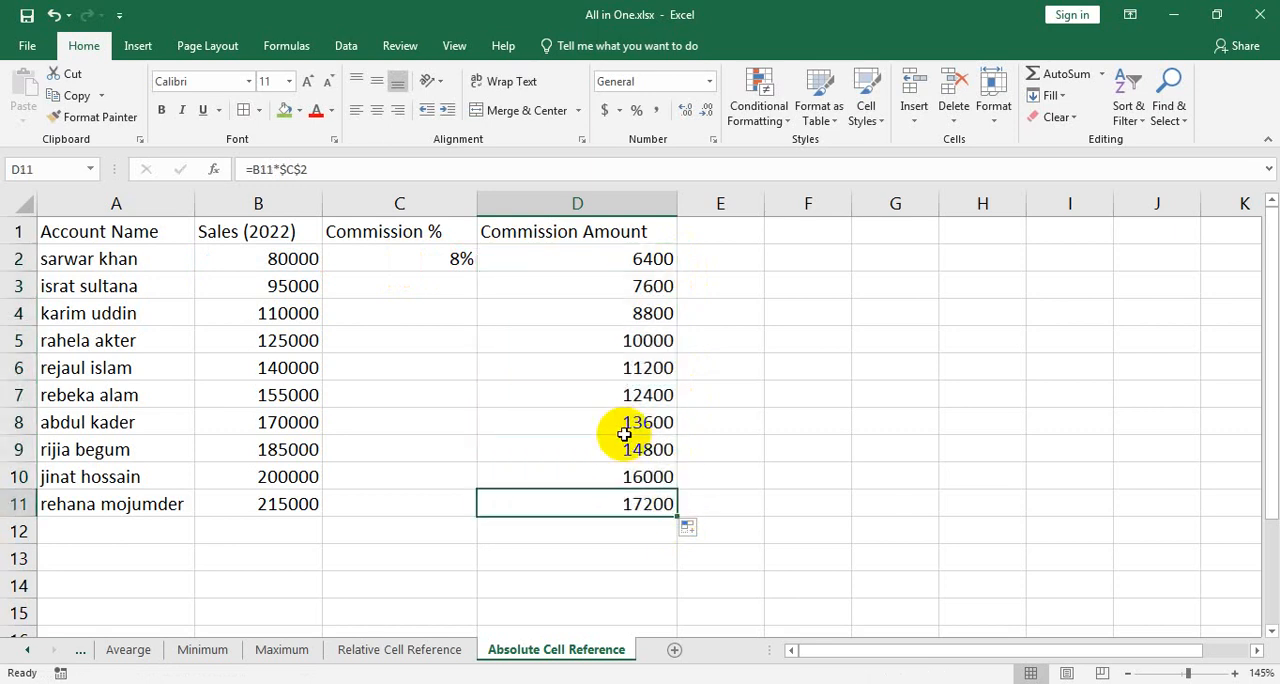
double_click(620, 449)
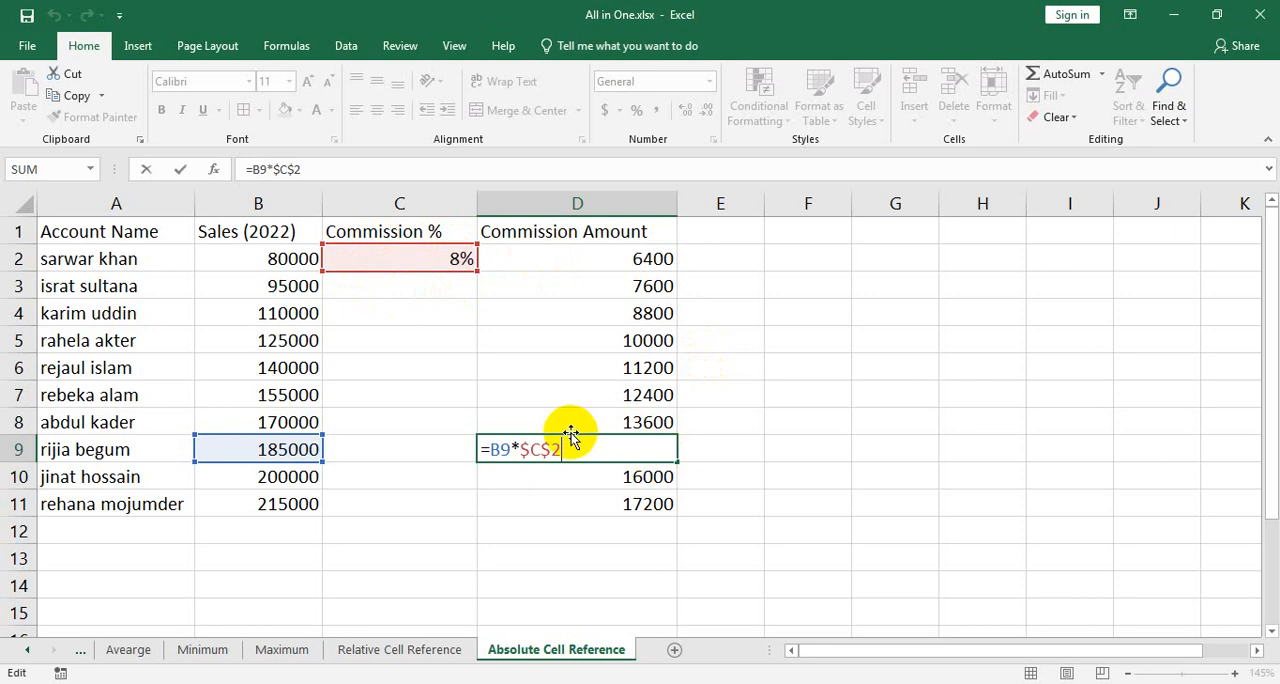
key(Return)
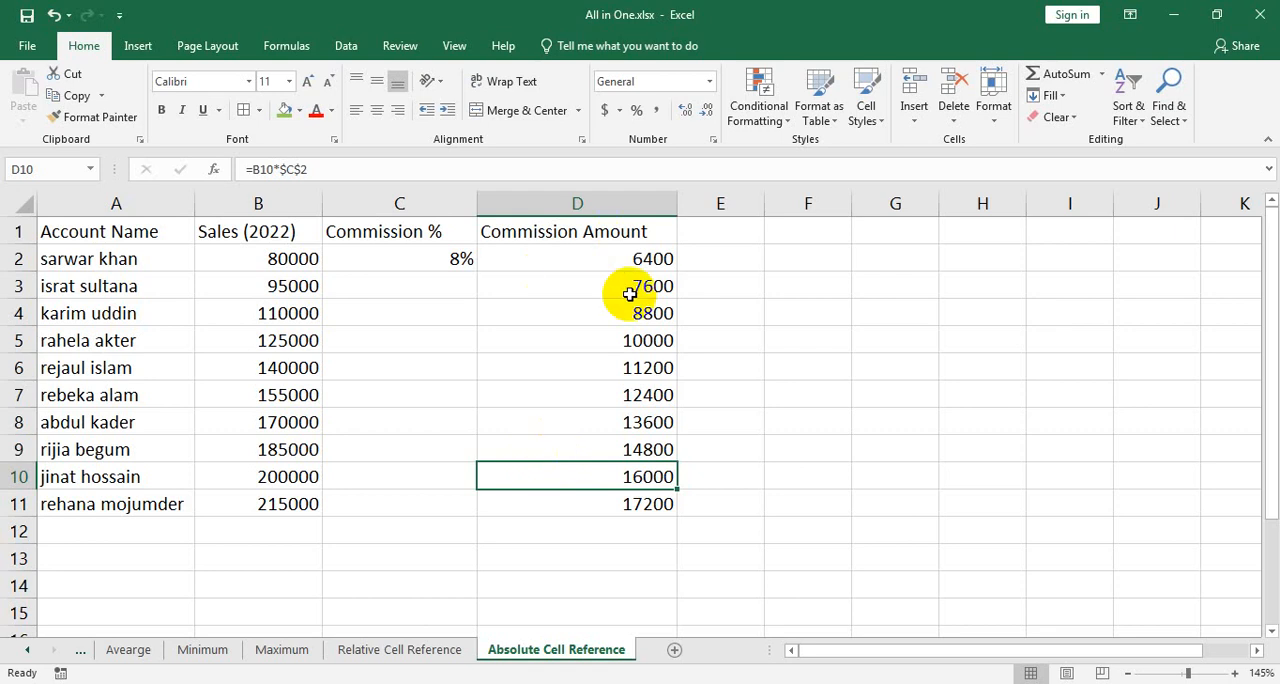
Clear the commission amounts in D2:D11 and the commission rate in C2
drag(608, 255, 637, 510)
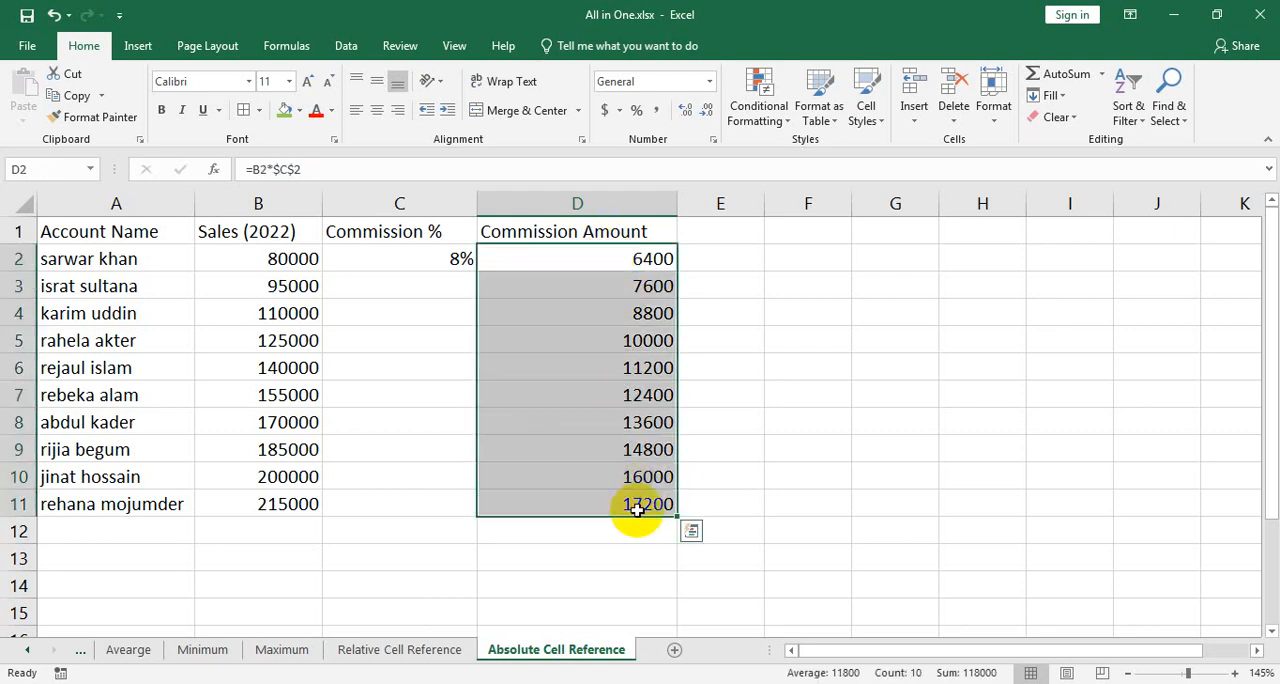
key(Delete)
click(457, 258)
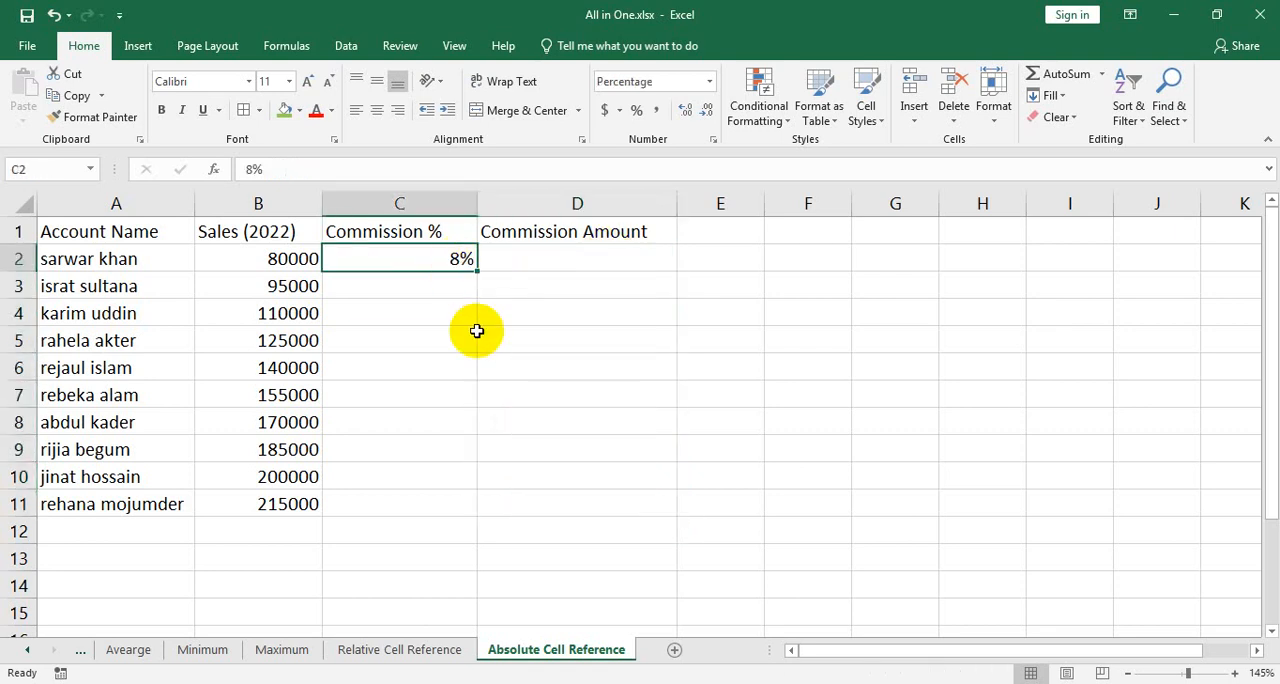
key(Delete)
Enter 8% as the commission rate in cell C7
click(426, 402)
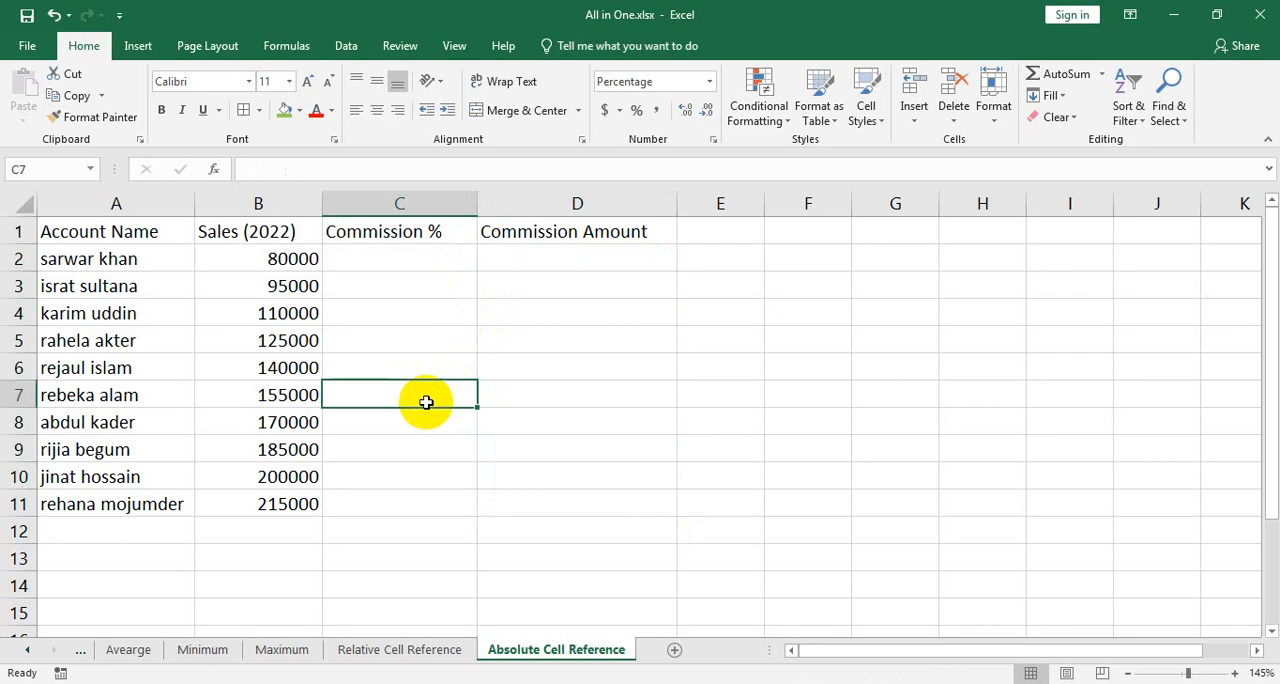
text(8%)
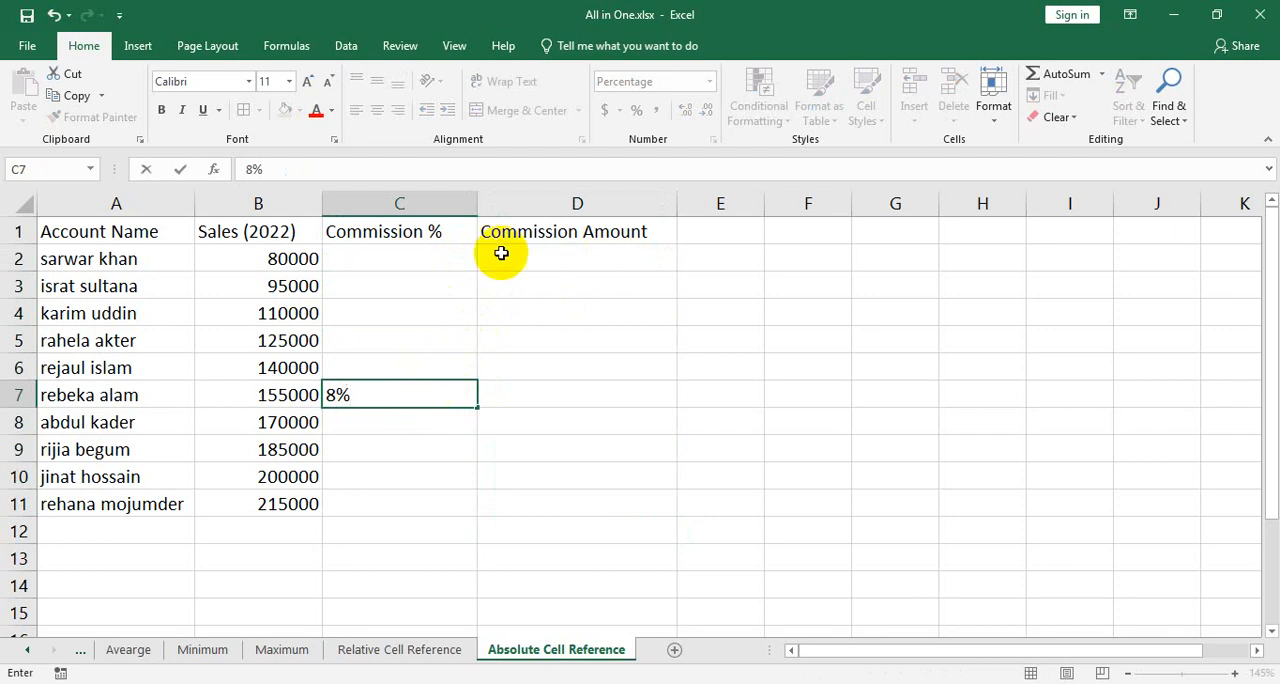
click(463, 256)
click(451, 397)
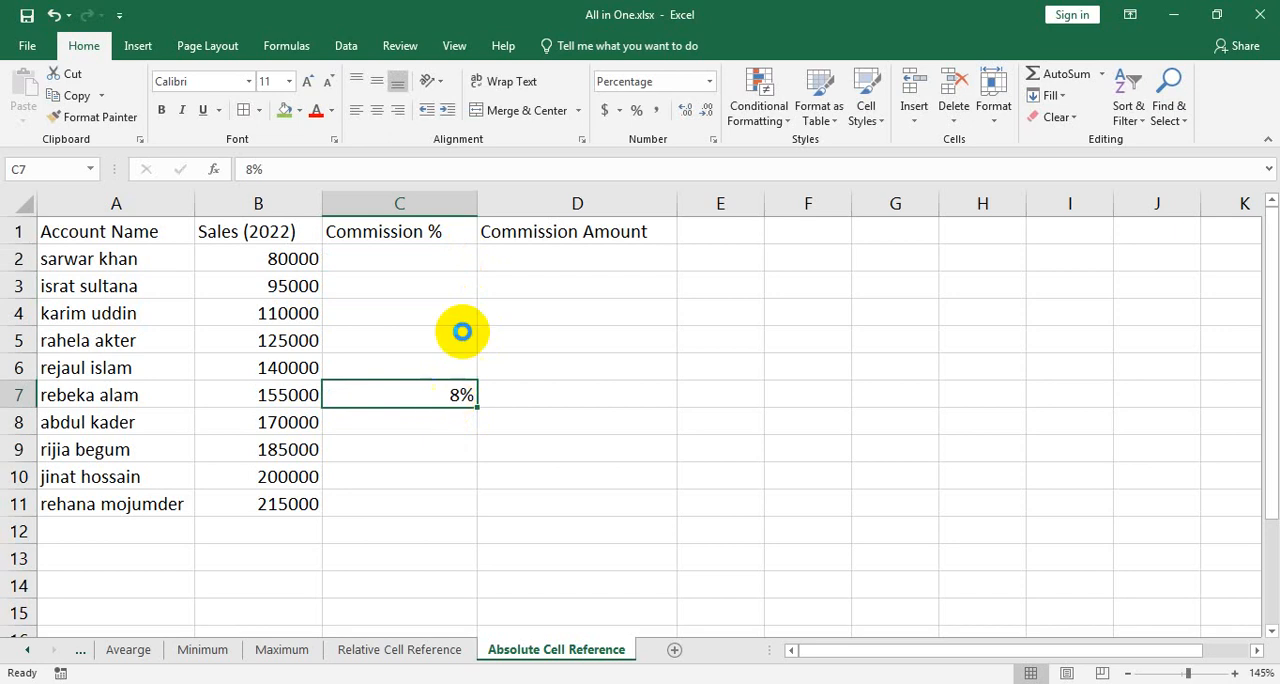
Move the 8% commission rate from C7 to C2 and fill it down through C11
key(ctrl+c)
click(453, 264)
key(ctrl+v)
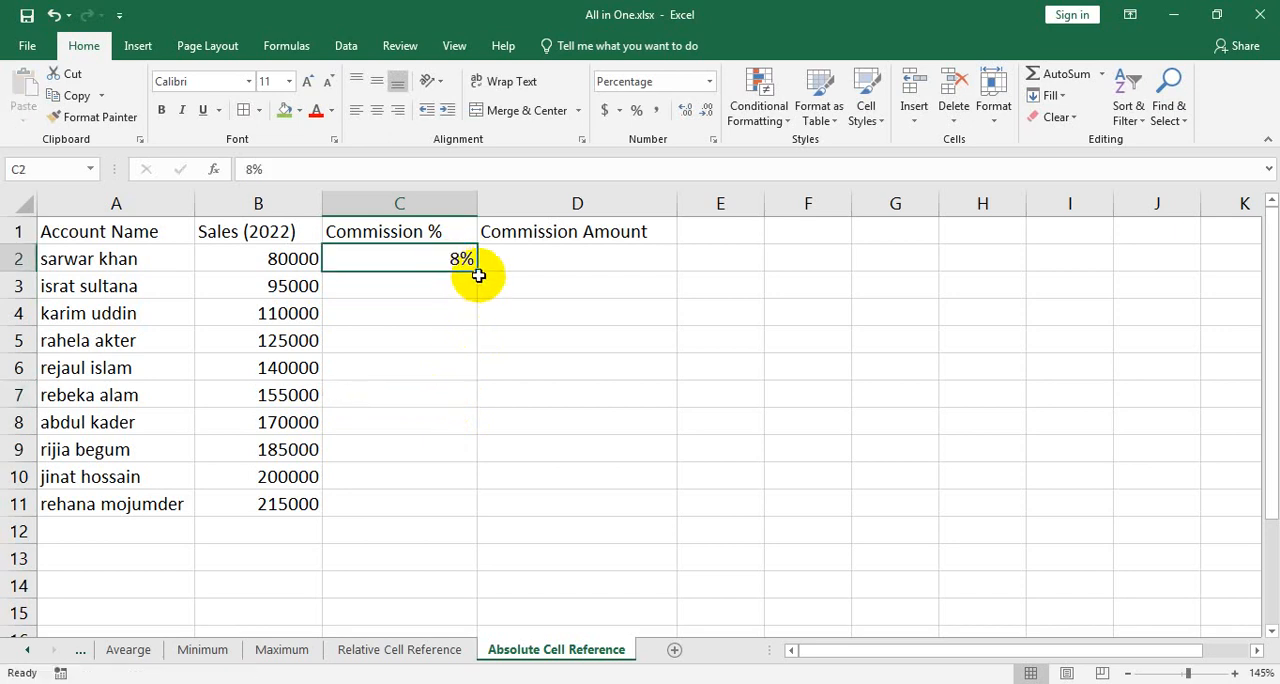
drag(477, 271, 480, 514)
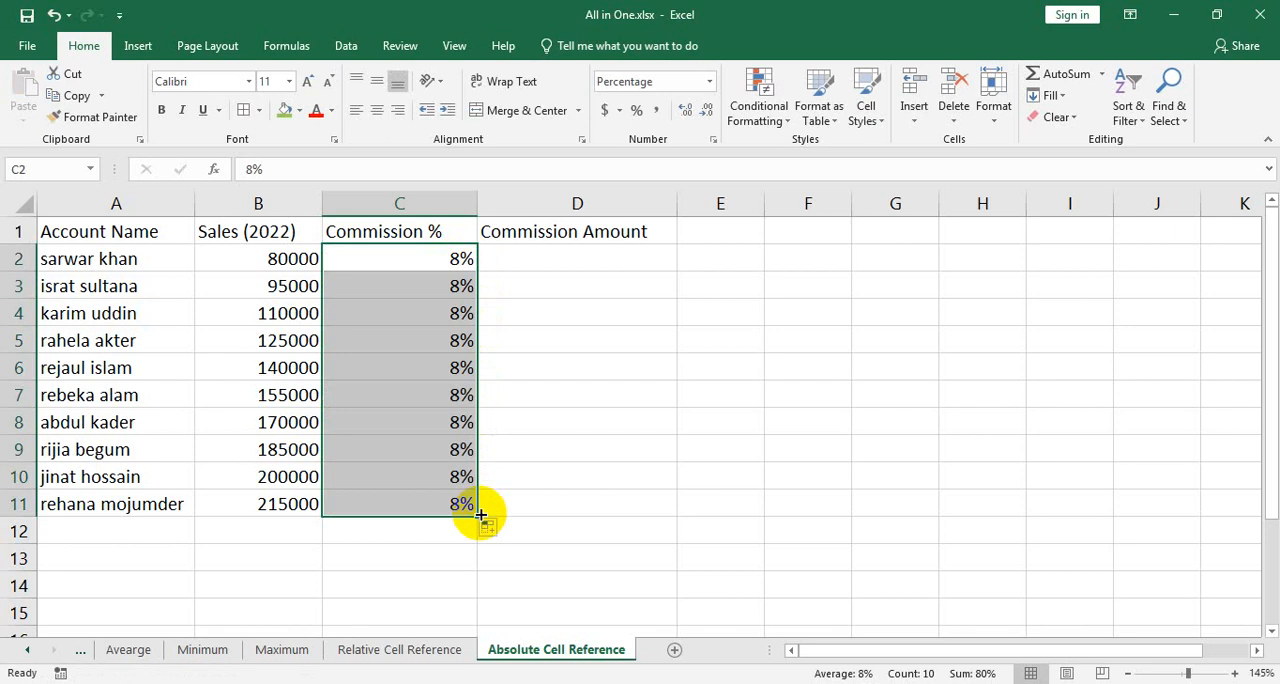
Enter the formula =B2*C2 in D2, using relative references to the sales and commission rate cells
click(609, 257)
text(=)
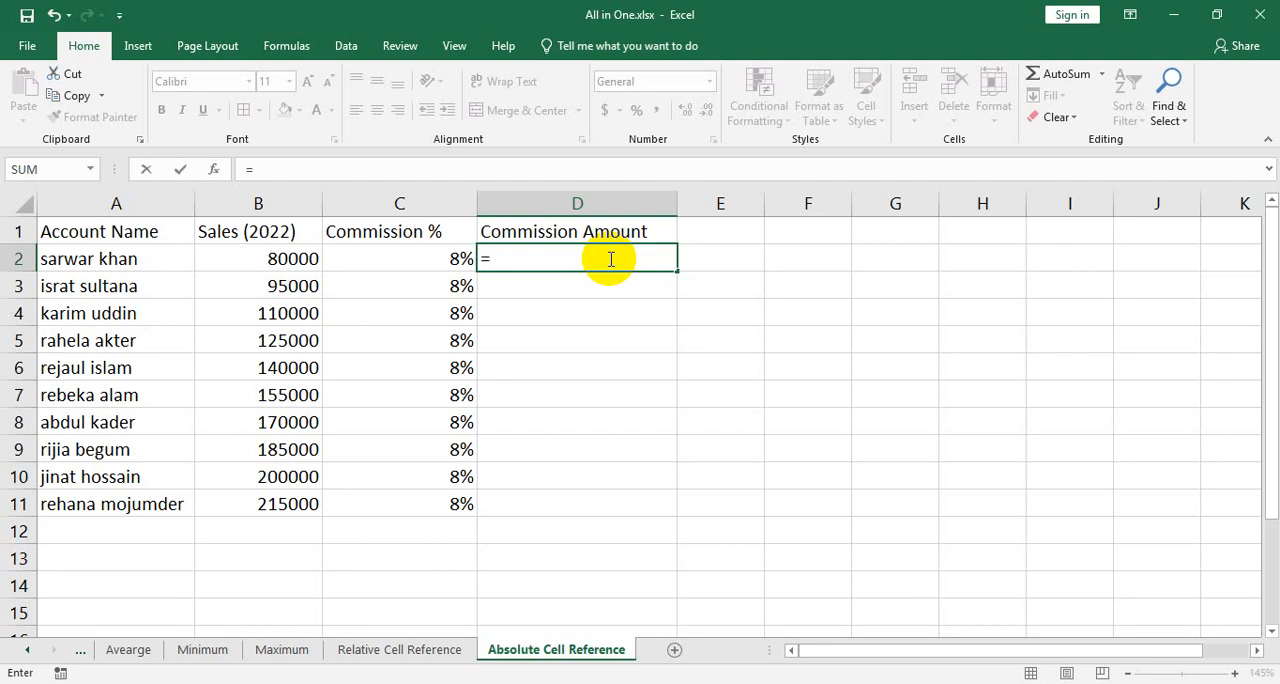
click(278, 260)
text(*)
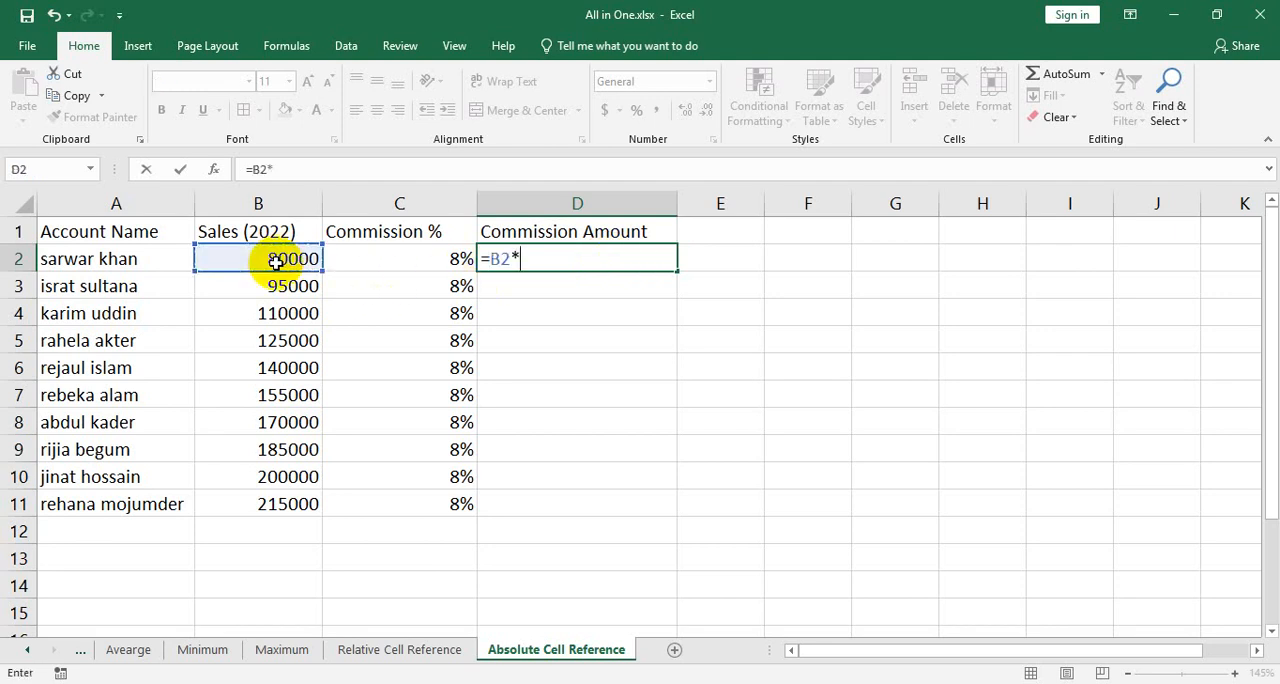
click(384, 256)
key(Return)
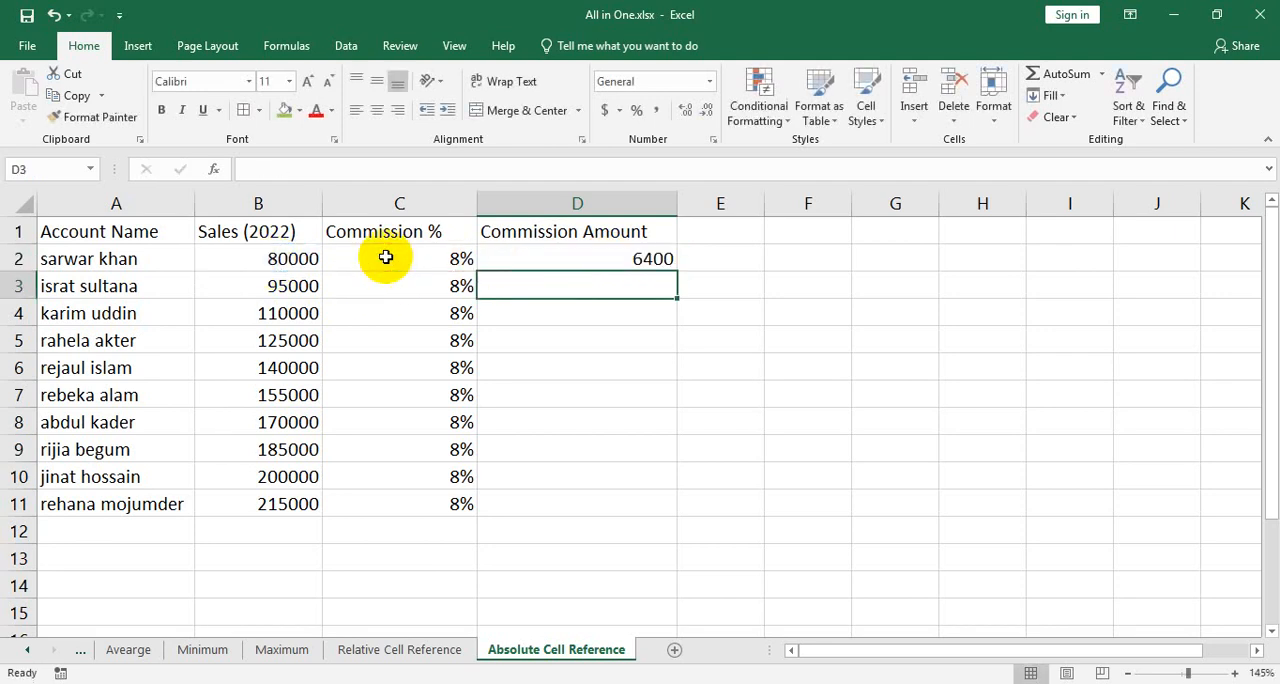
Fill the relative-reference formula from D2 down to D11 and inspect the copied formula in D4
click(575, 258)
drag(676, 271, 674, 509)
double_click(609, 315)
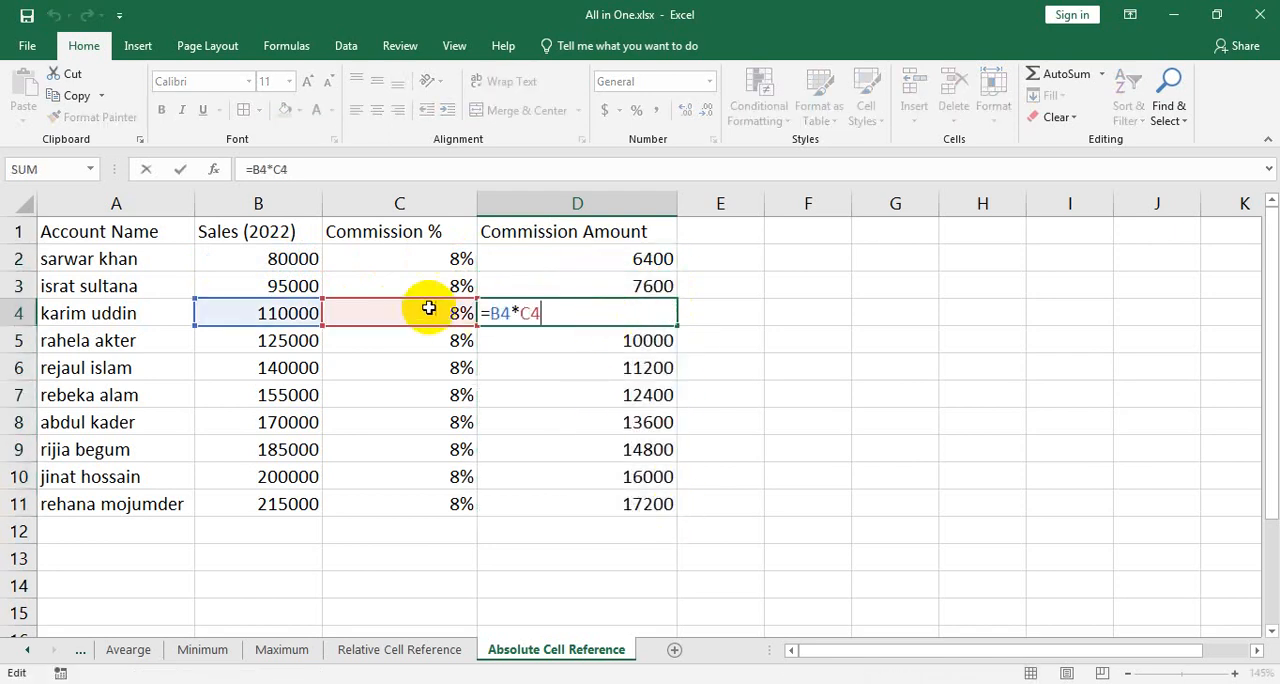
key(Return)
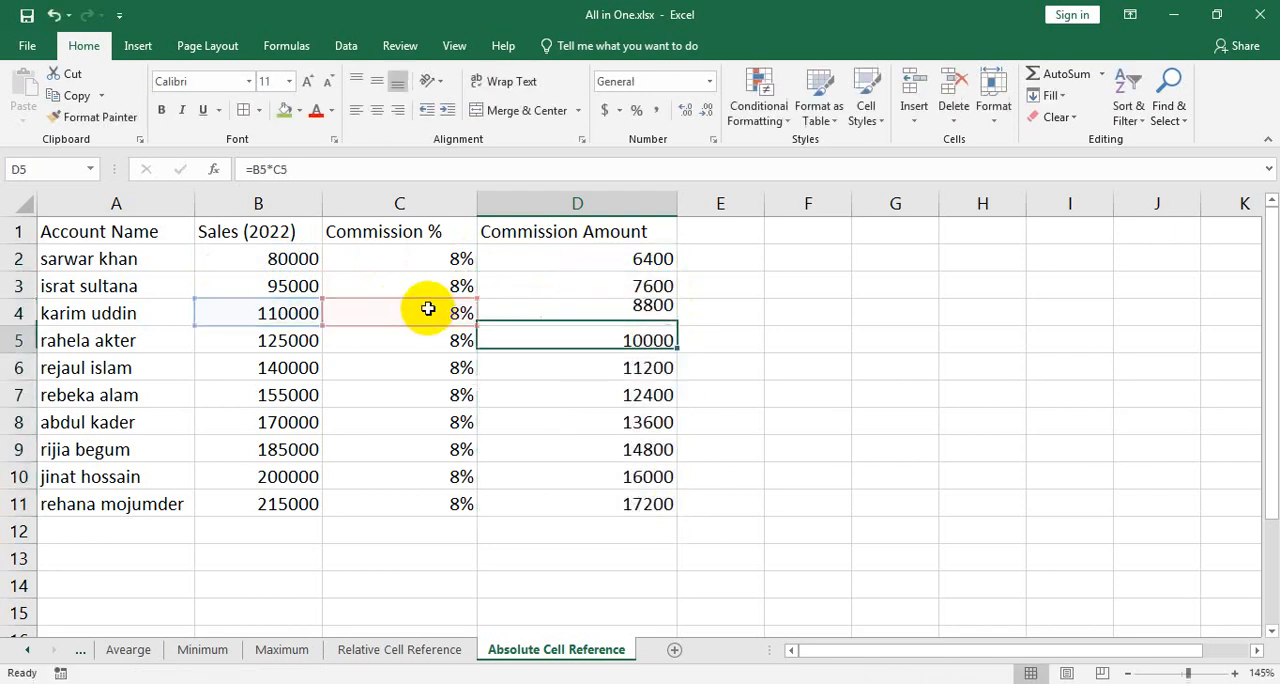
Clear the commission rates in C3:C11 and the commission amounts in D2:D11
drag(459, 284, 450, 492)
key(Delete)
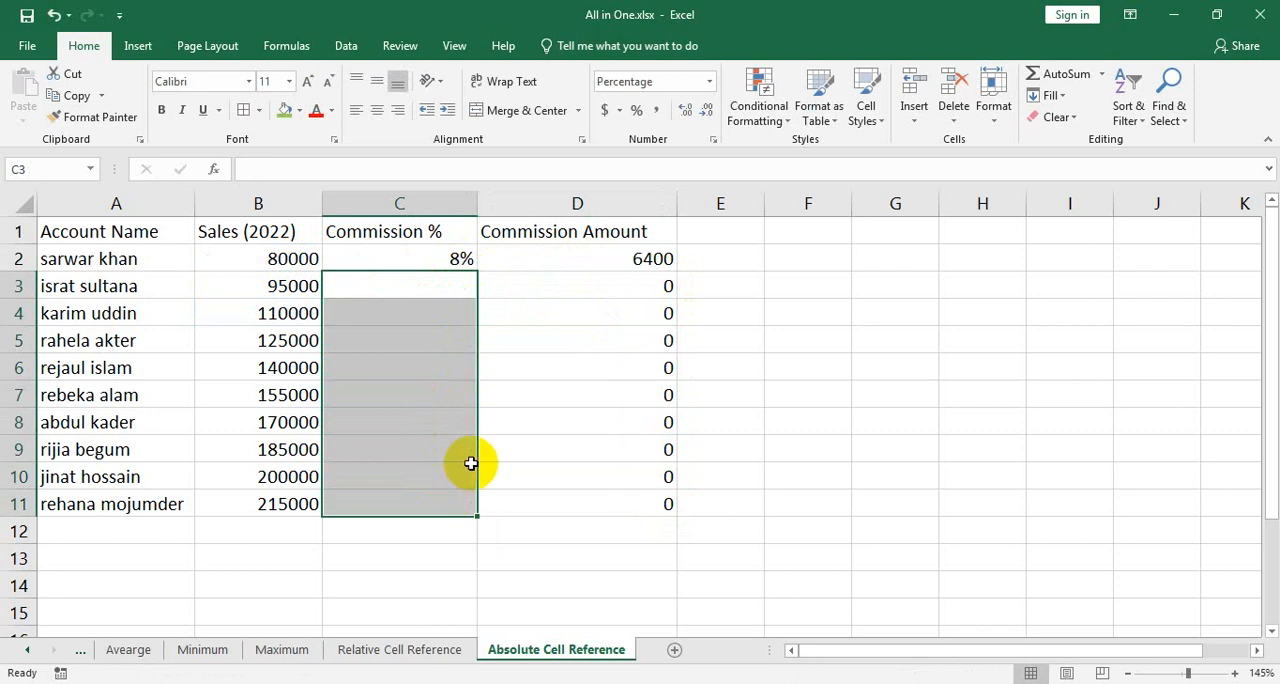
drag(613, 257, 663, 494)
key(Delete)
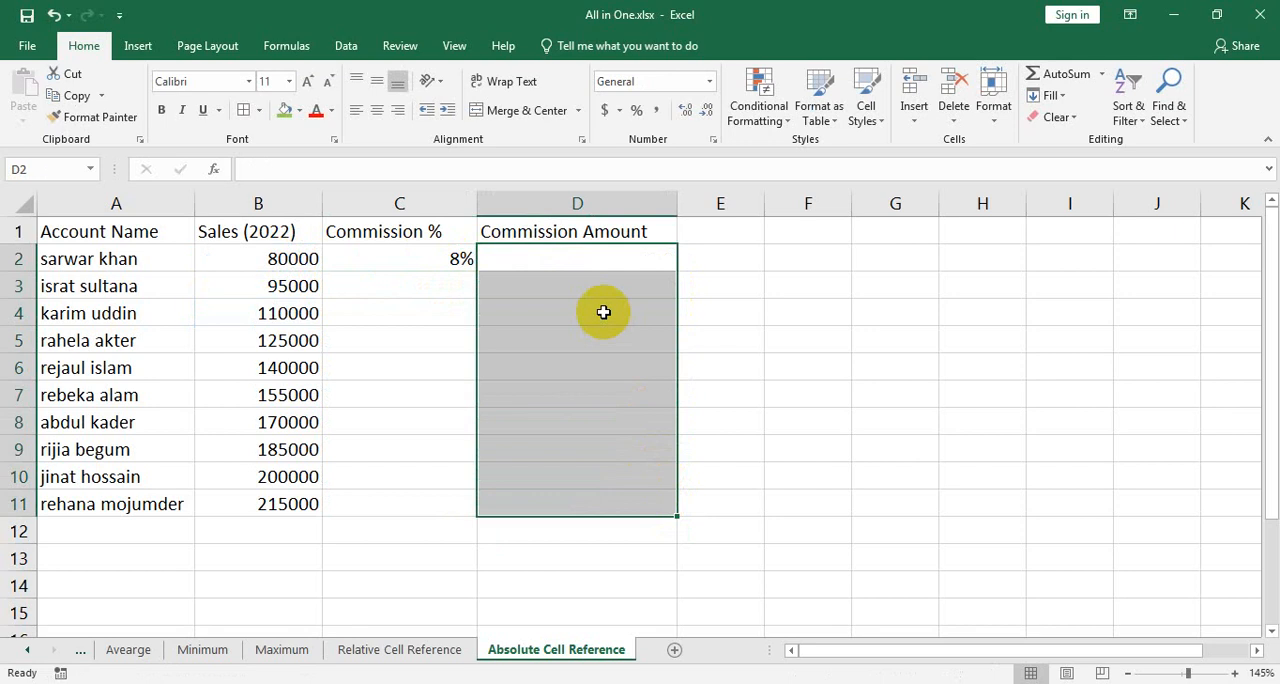
Enter the formula =B2*$C$2 in D2, making the commission rate reference absolute
text(=)
click(299, 258)
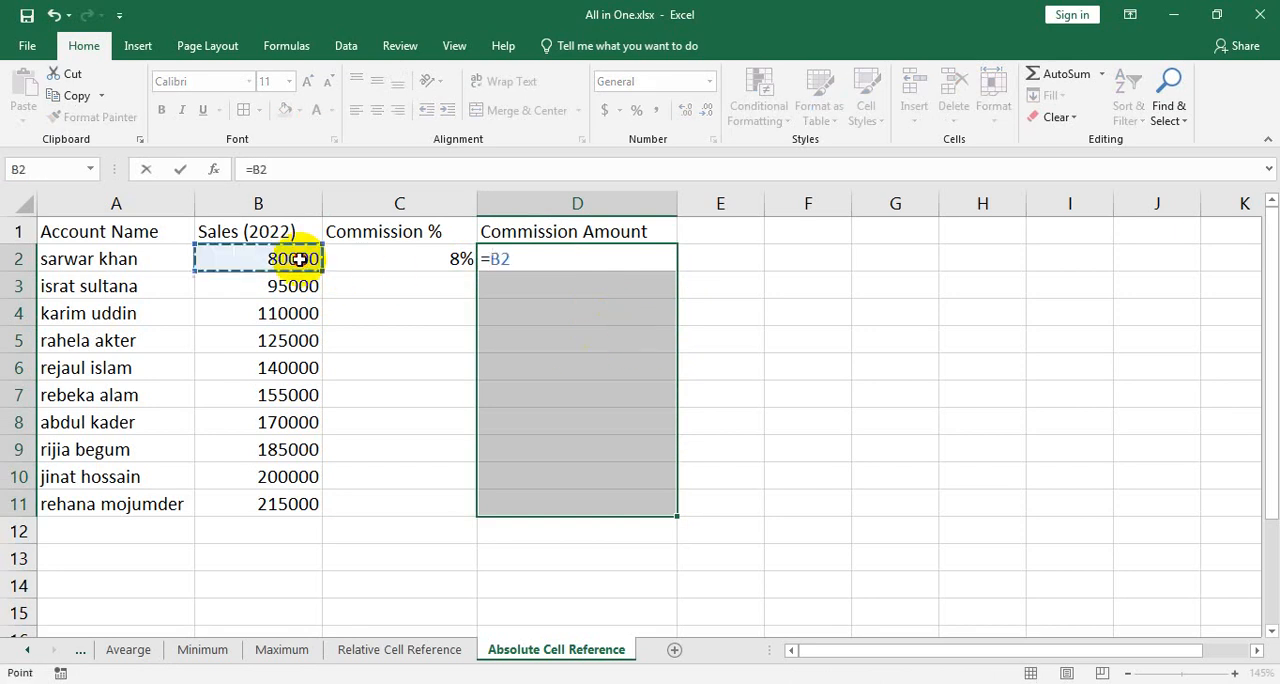
text(*)
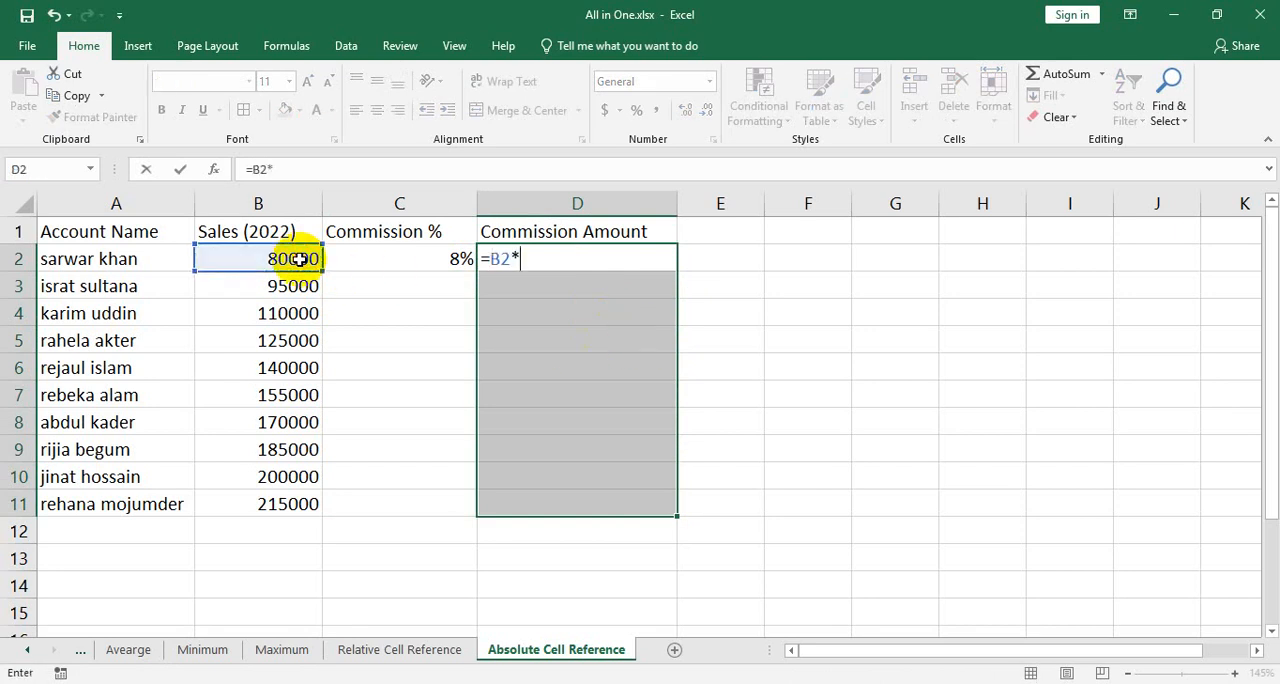
click(432, 261)
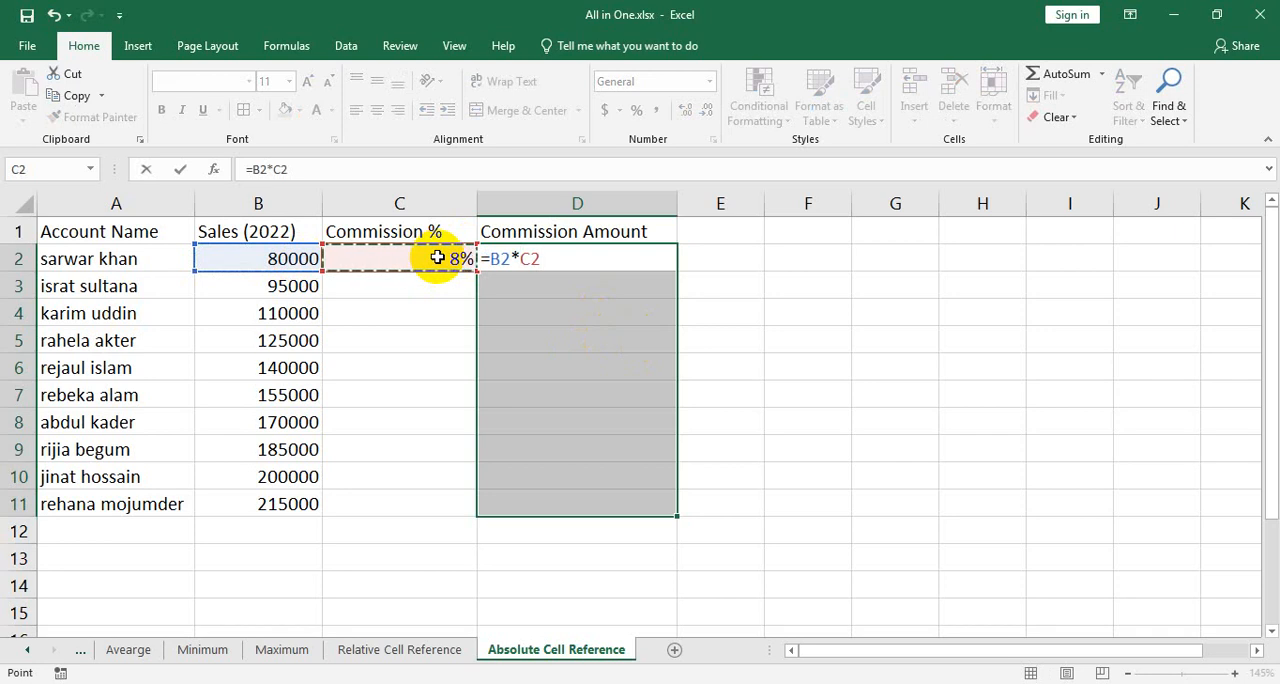
click(519, 258)
text($)
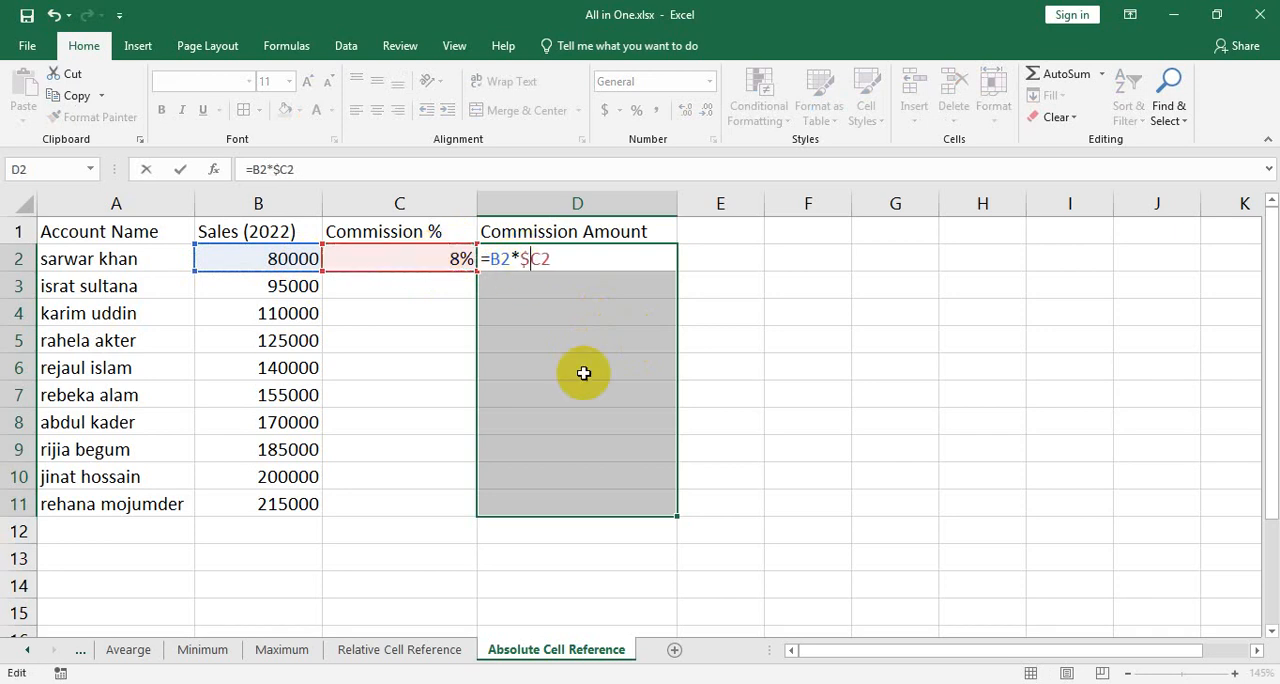
key(Right)
text($)
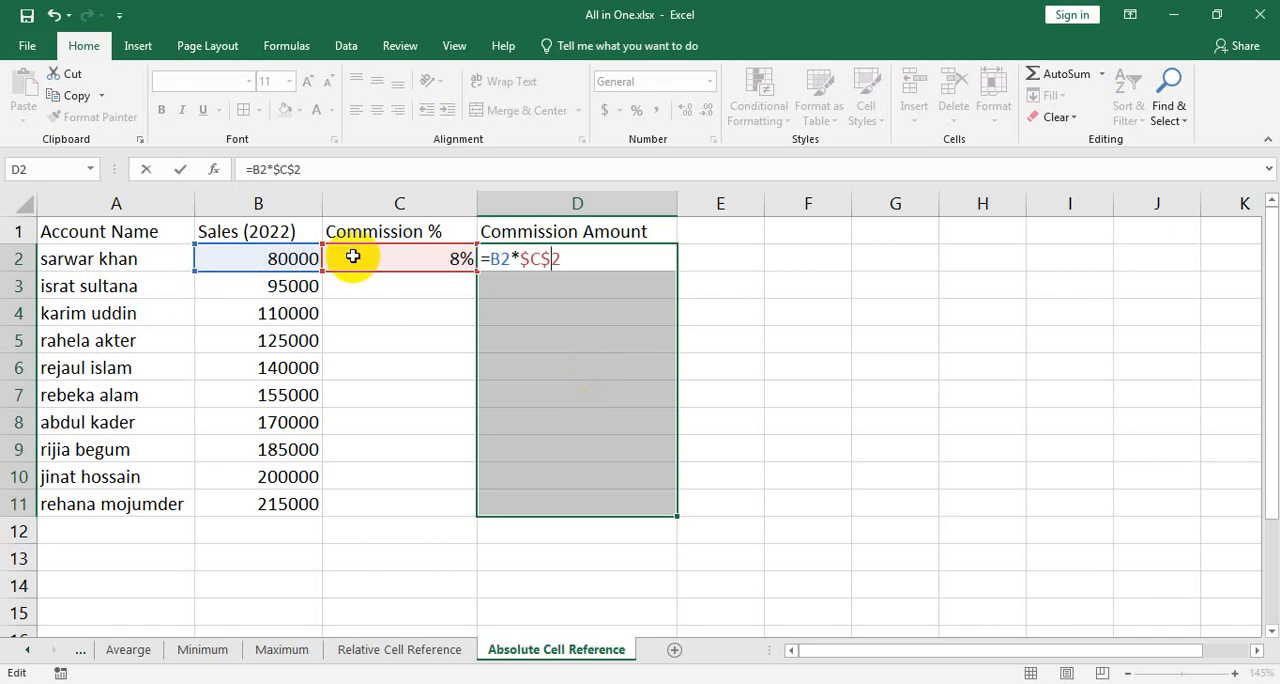
key(Return)
Fill the absolute-reference formula from D2 down to D11 and inspect the copied formula in D7
click(666, 281)
click(664, 258)
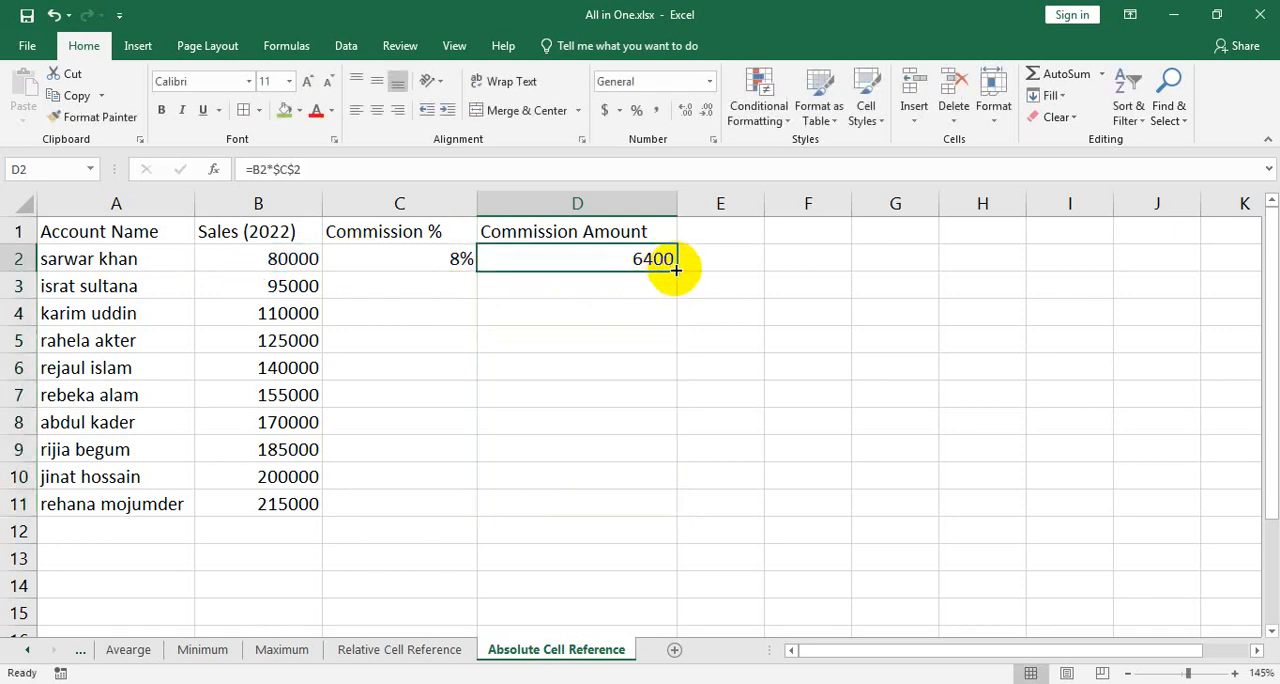
drag(676, 270, 686, 528)
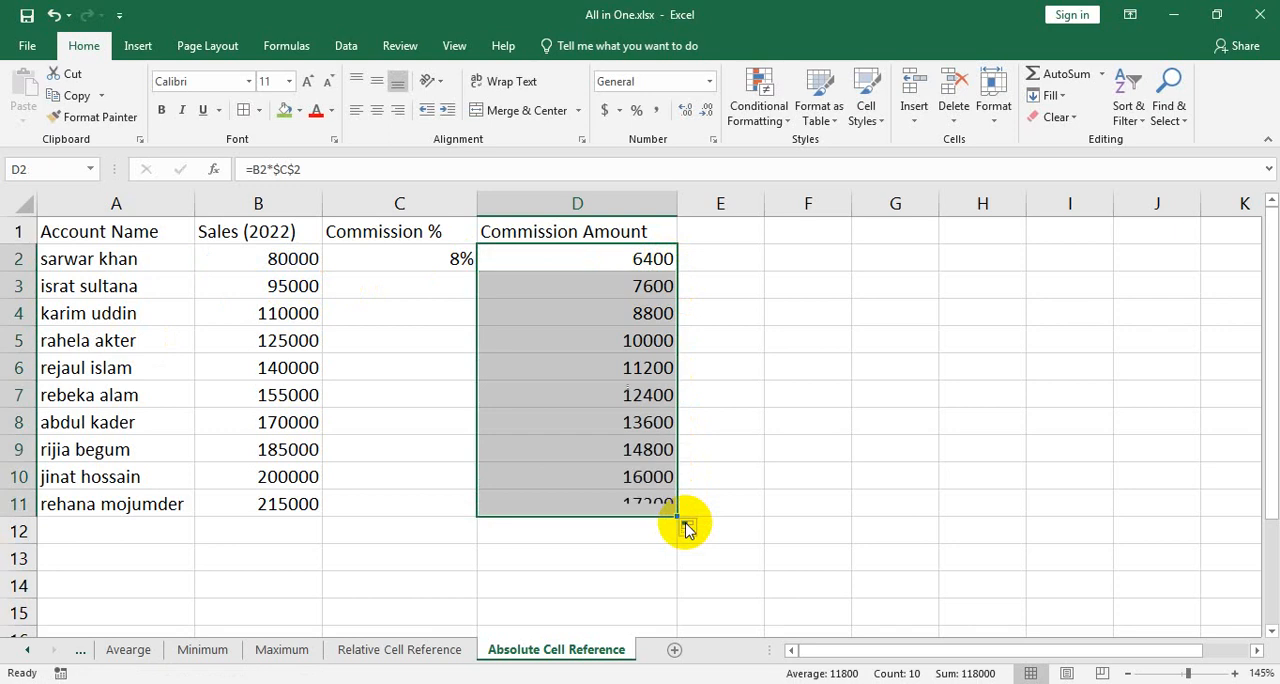
double_click(634, 395)
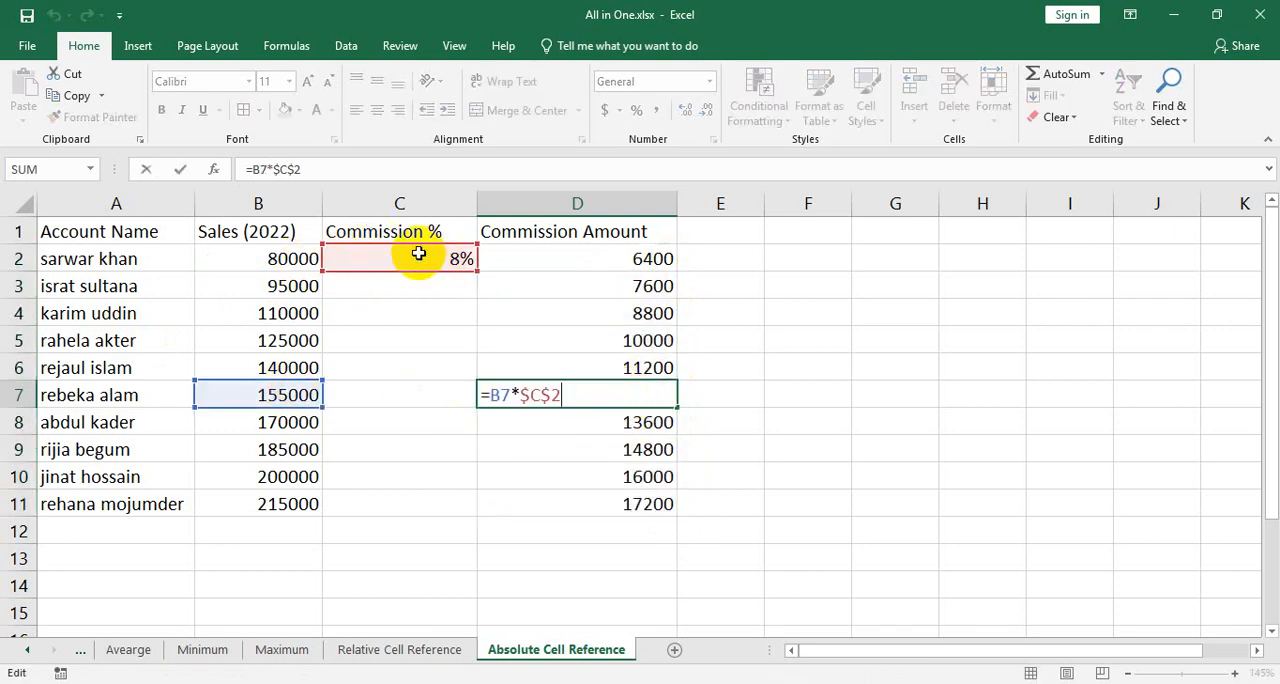
key(Return)
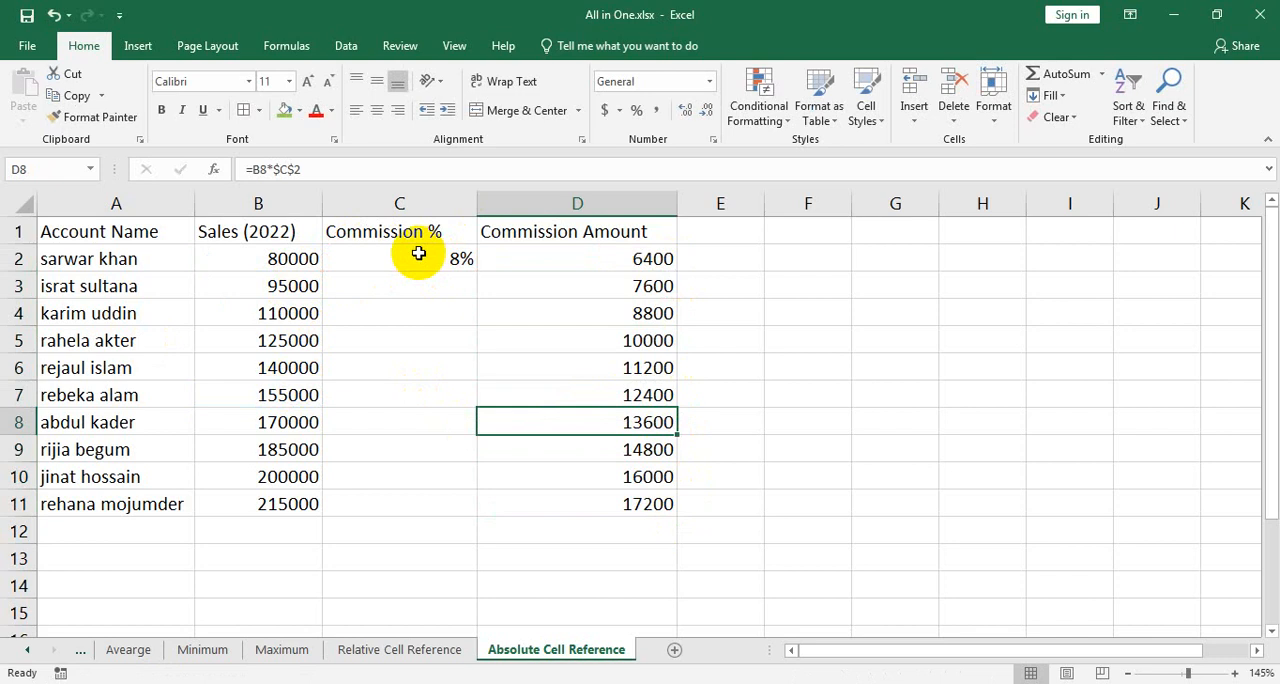